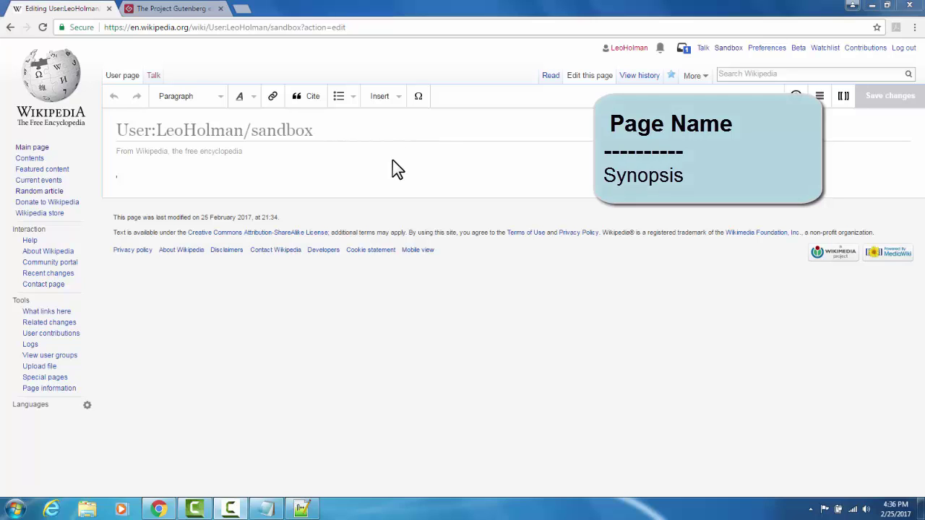
Paste the synopsis sentence from Notepad++ as the sandbox's first paragraph and start a new line below it.
left_click(302, 509)
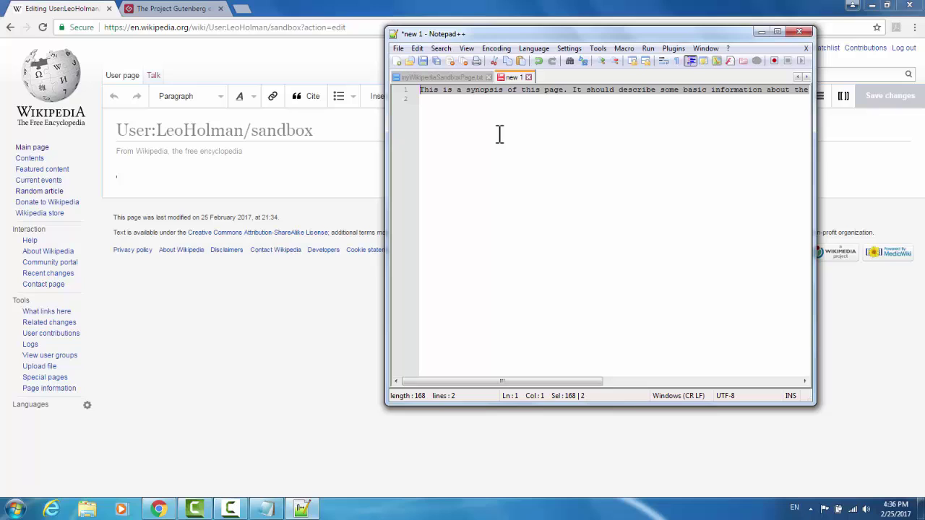
right_click(509, 90)
left_click(533, 110)
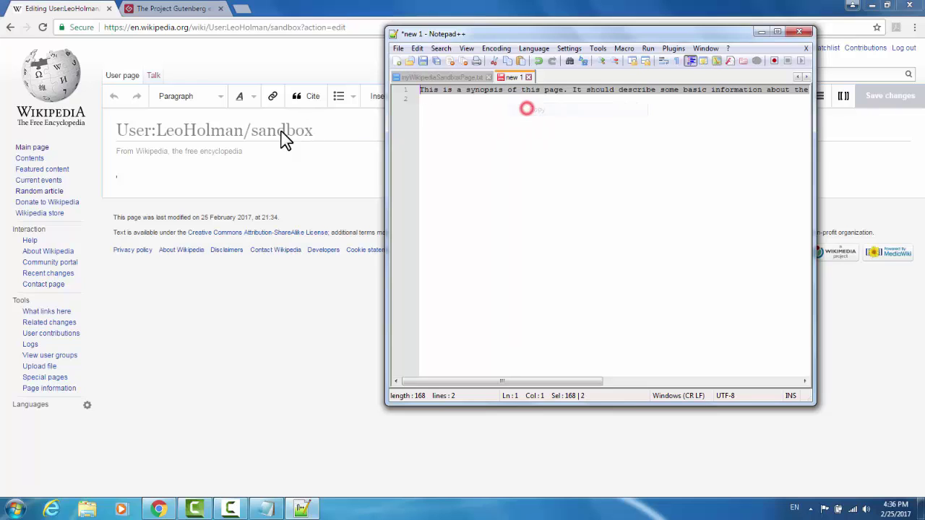
left_click(227, 159)
left_click(169, 171)
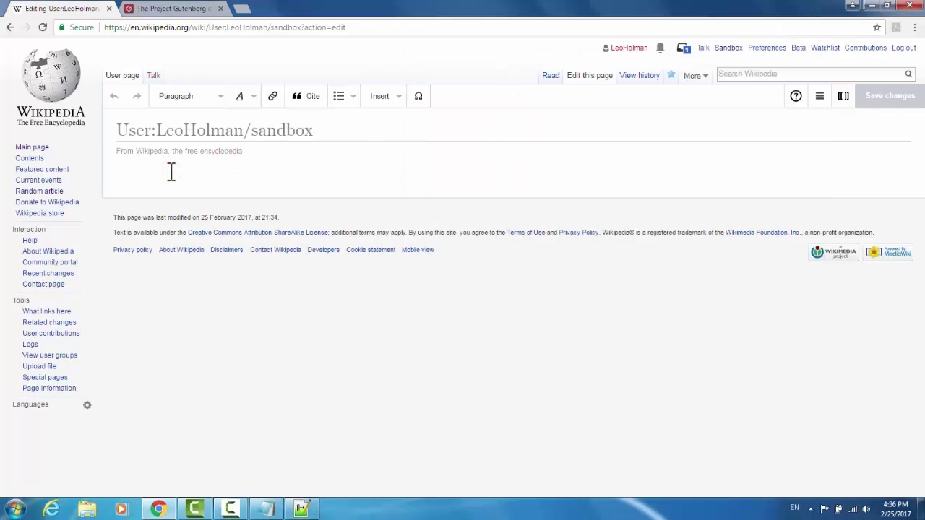
key("ctrl+v")
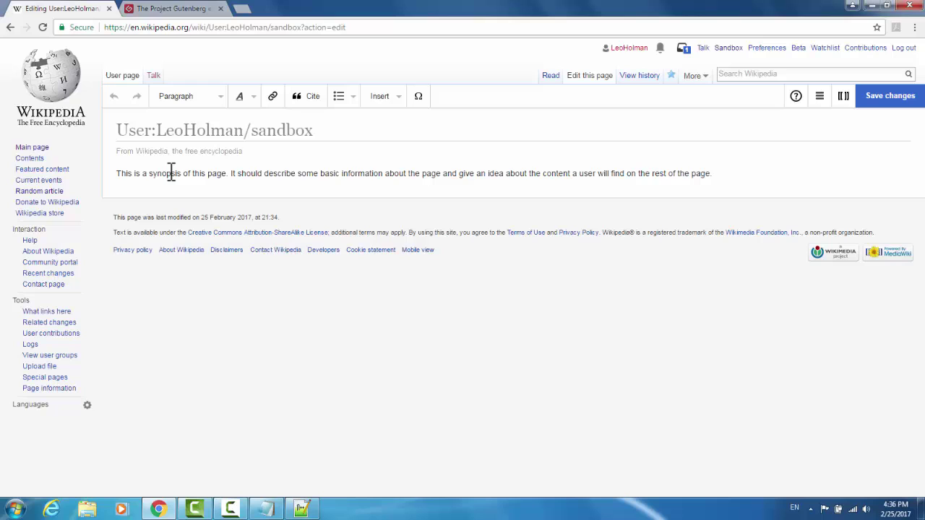
key("Return")
key("Return")
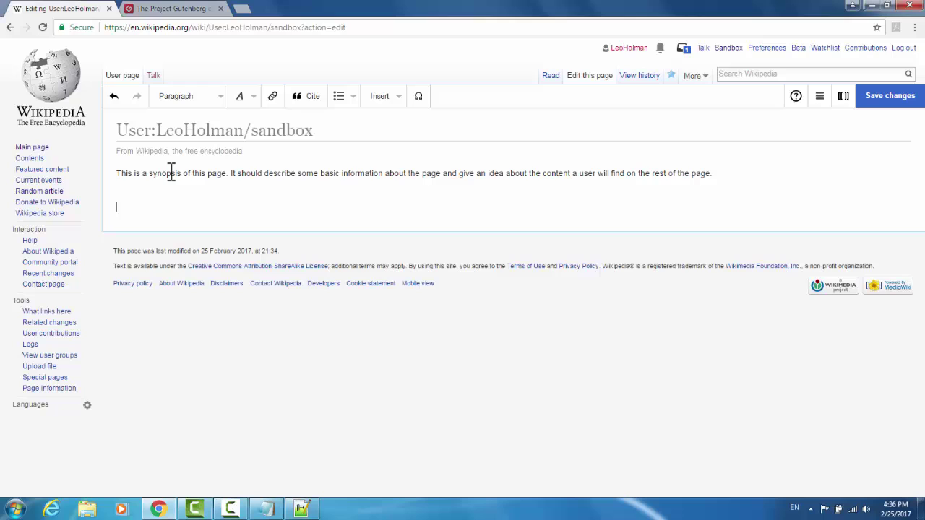
Turn the empty line into an 'Excerpt from Dracula' heading with a normal paragraph beneath it.
key("ctrl+2")
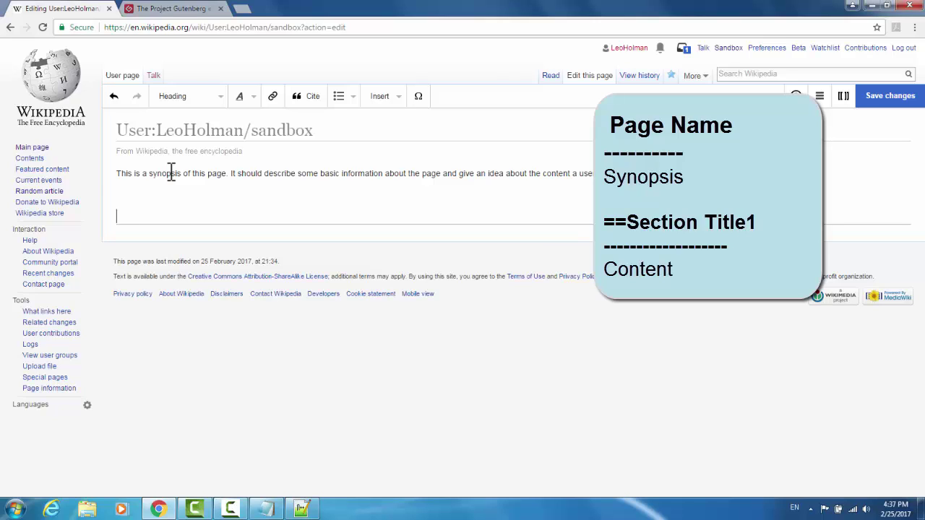
type("E")
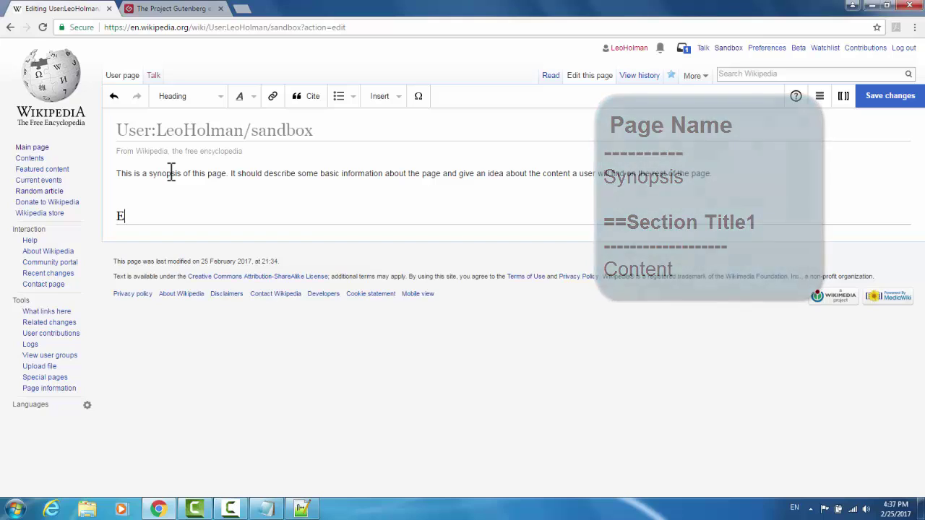
type("xcerpt ")
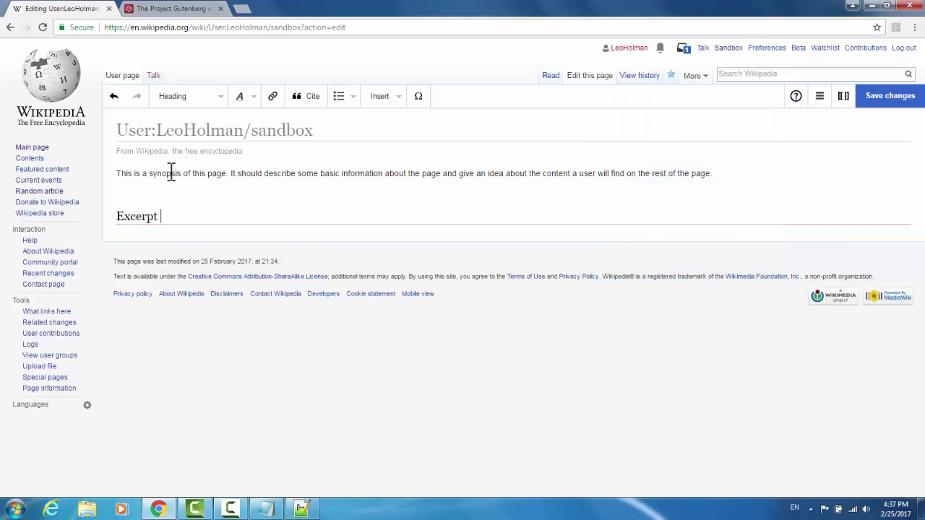
type("from Dracula")
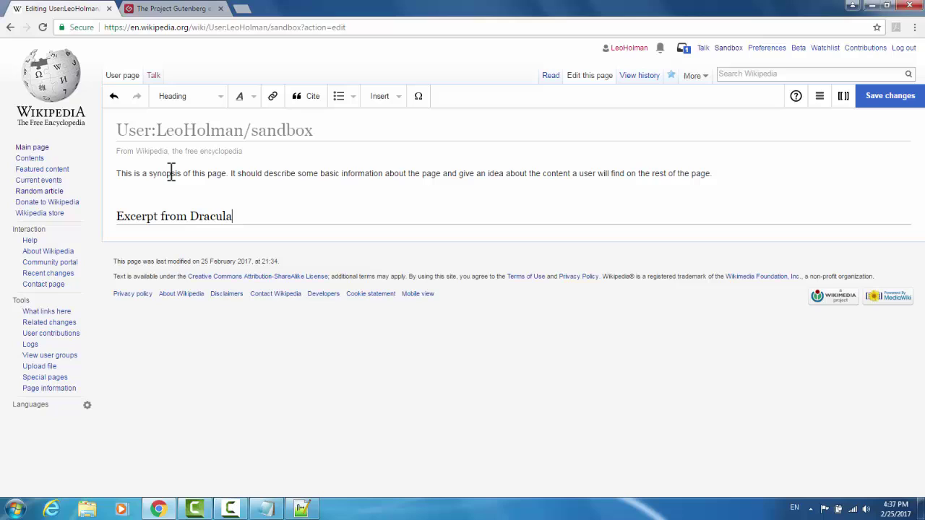
key("Return")
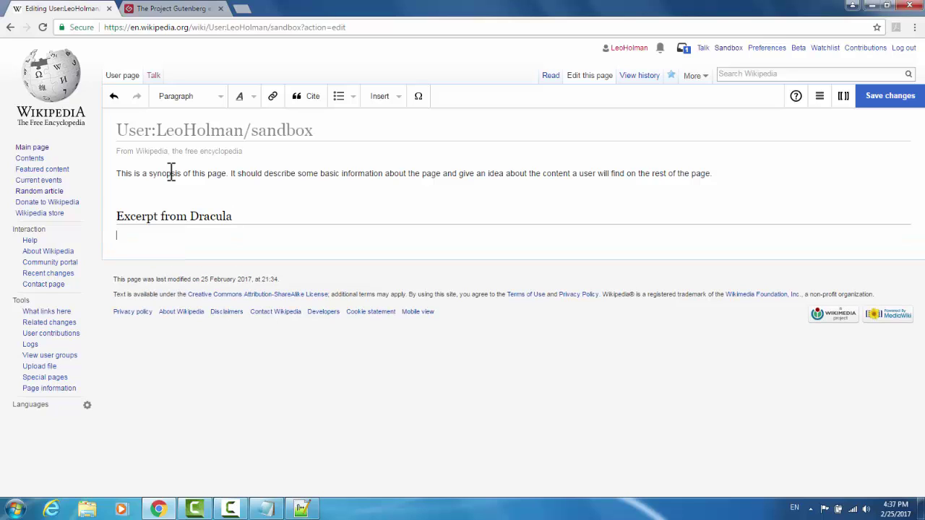
Paste the Dracula passage from Notepad under the heading, ending with a new empty line.
left_click(266, 509)
right_click(594, 93)
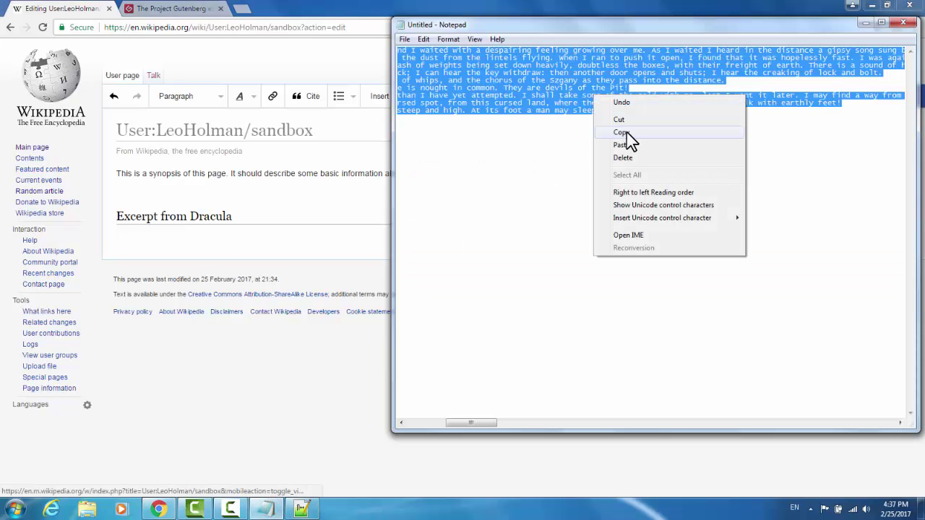
left_click(627, 132)
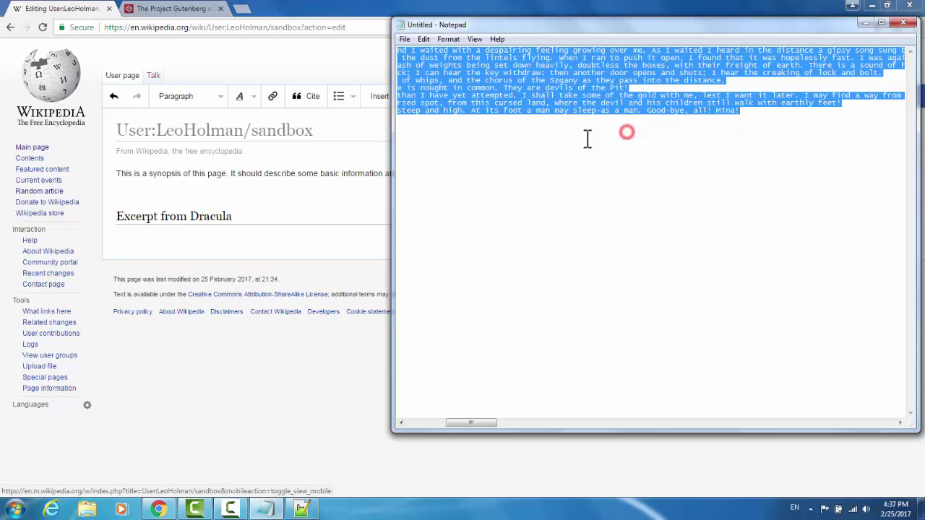
left_click(165, 231)
key("ctrl+v")
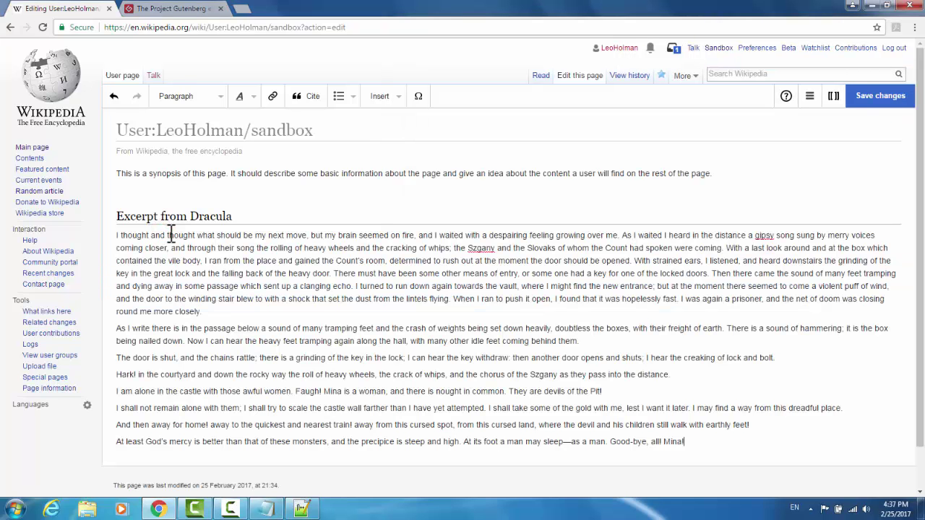
scroll(606, 217, "down", 1)
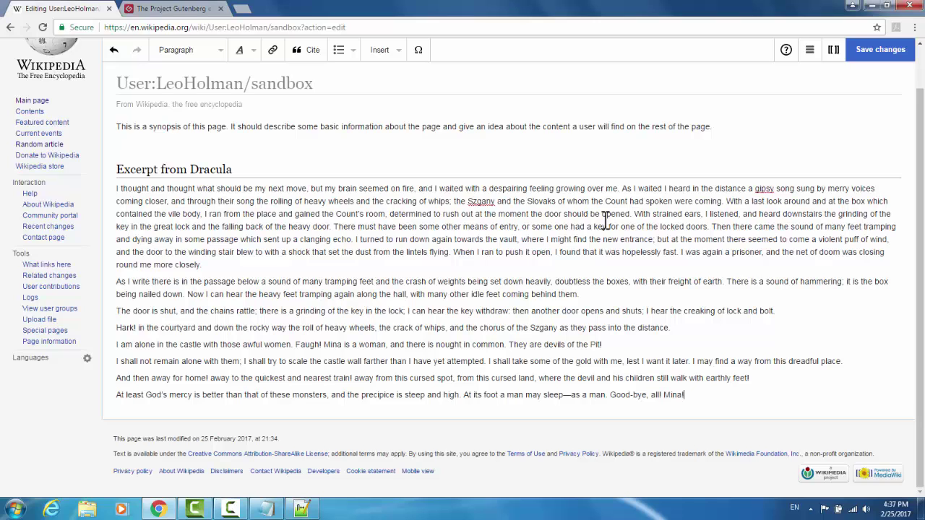
key("Return")
key("Return")
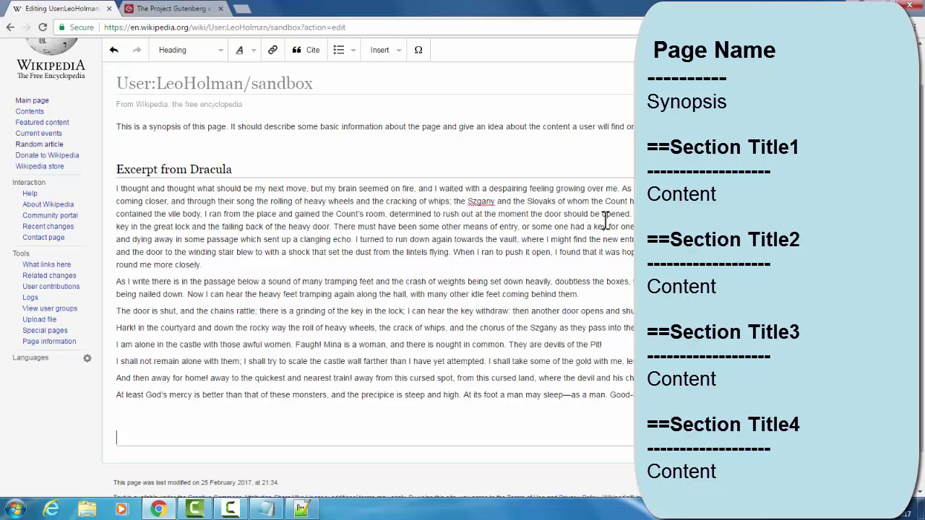
Add ==Vampires, ==Monsters and ==Coffins headings, each followed by an empty paragraph.
type("==Vampires")
key("Return")
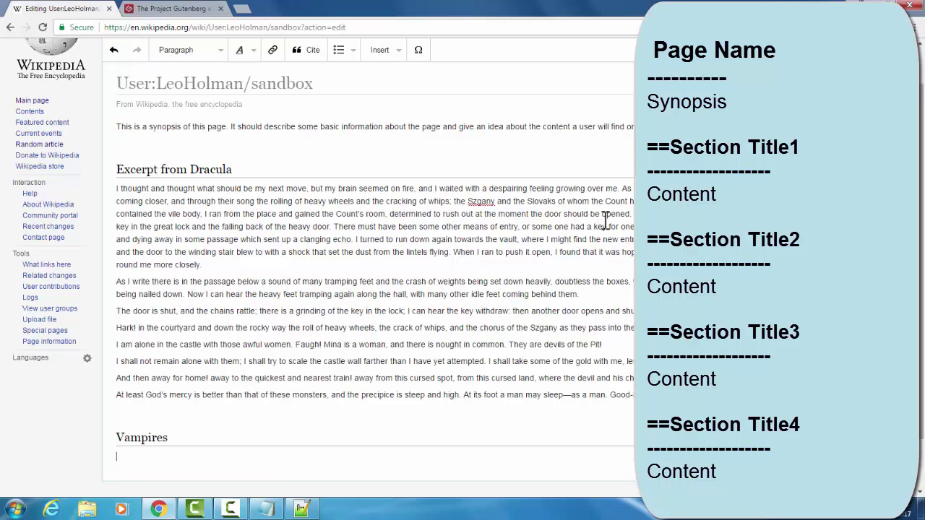
key("Return")
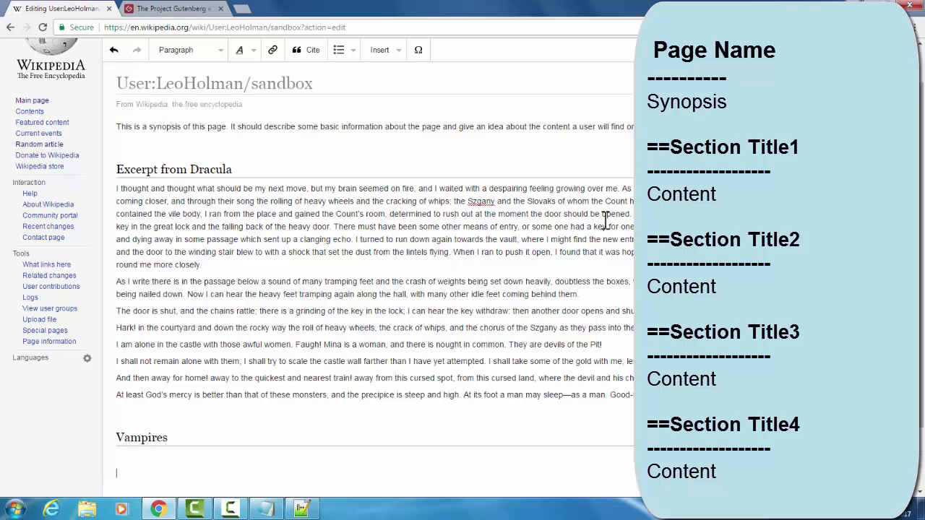
type("==Monster")
type("sters")
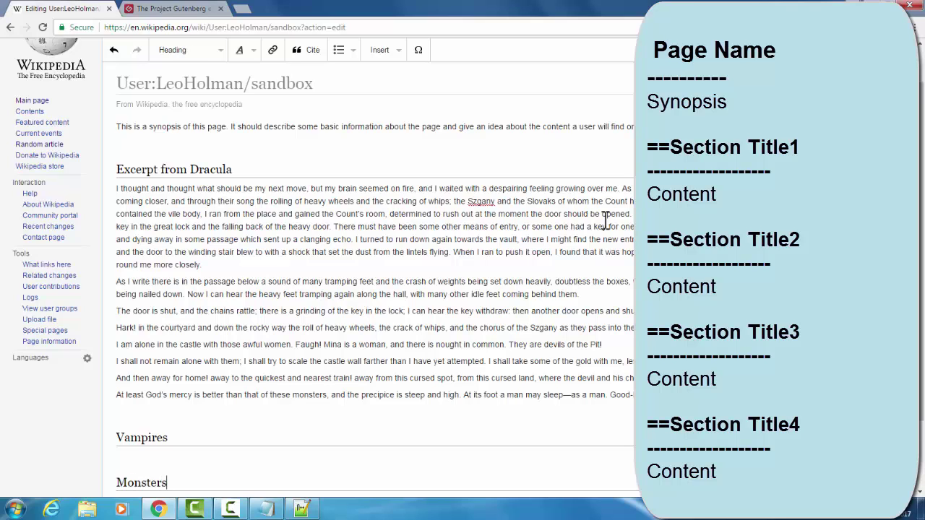
key("Return")
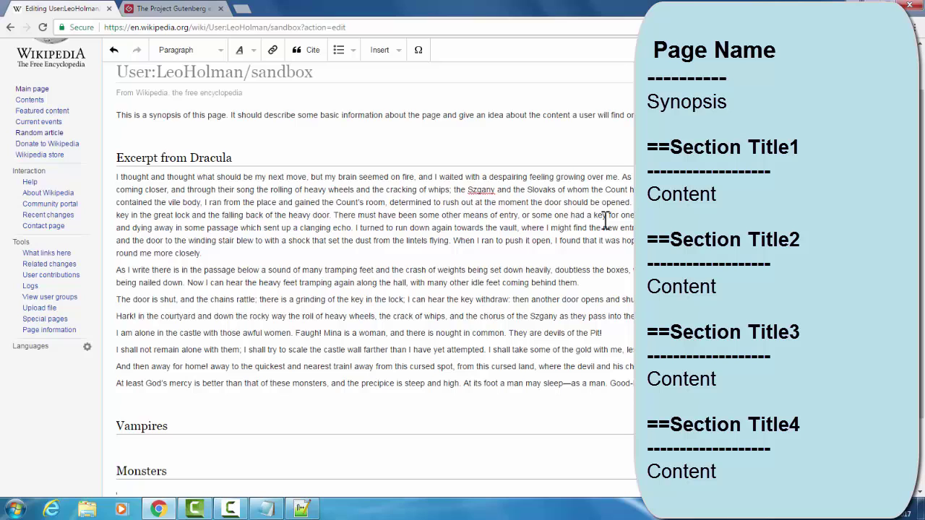
key("Return")
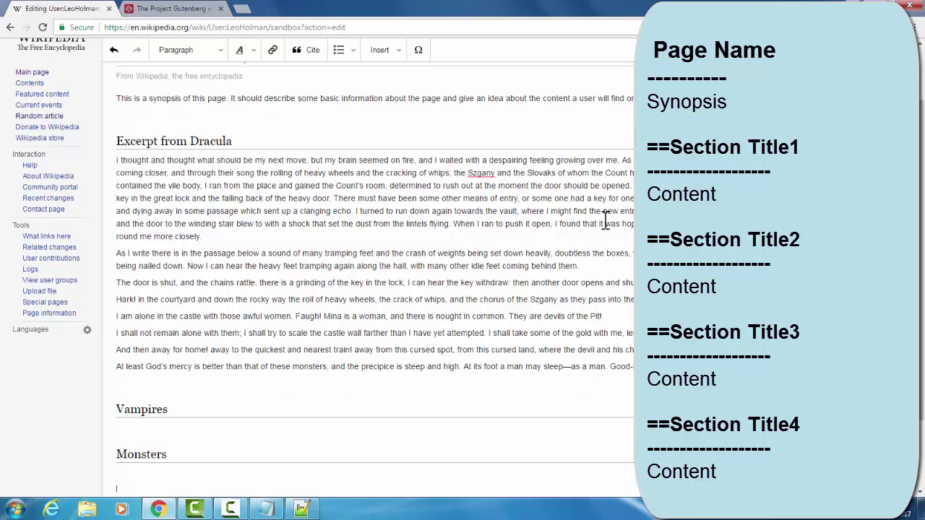
type("==")
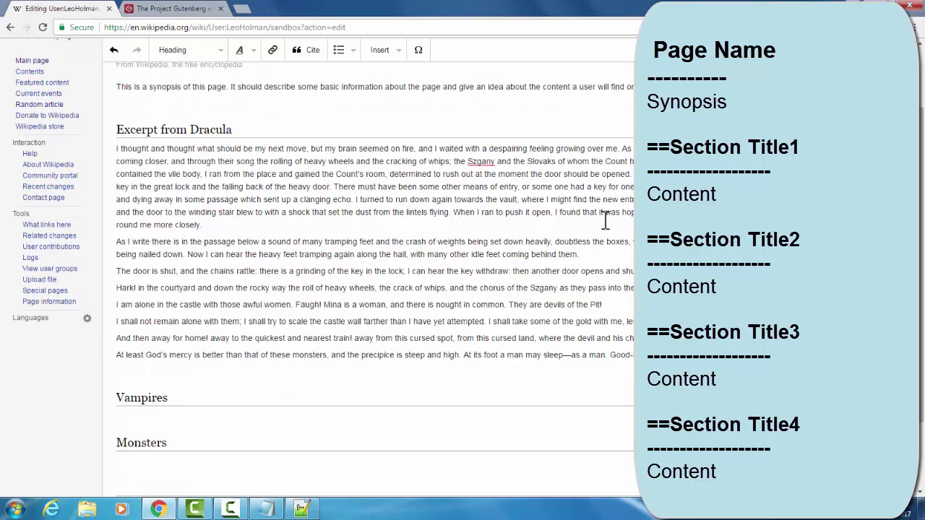
type("Coffins")
key("Return")
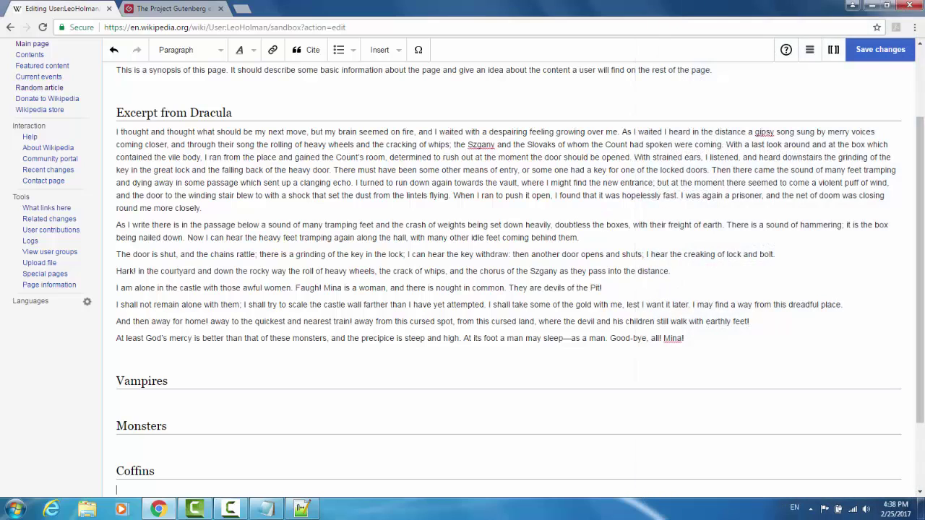
Save the sandbox with a summary listing the Dracula excerpt, Vampires, Monsters and Coffins sections and added content.
left_click(874, 50)
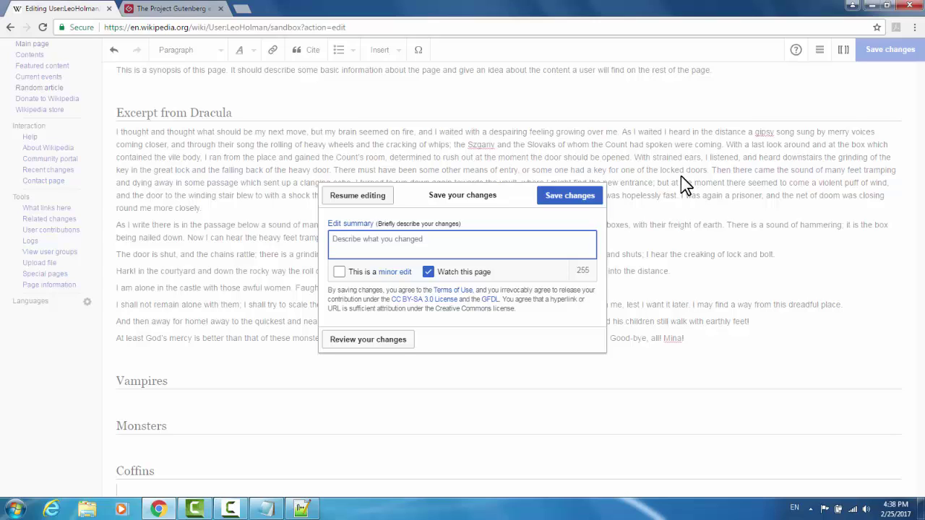
type("Add")
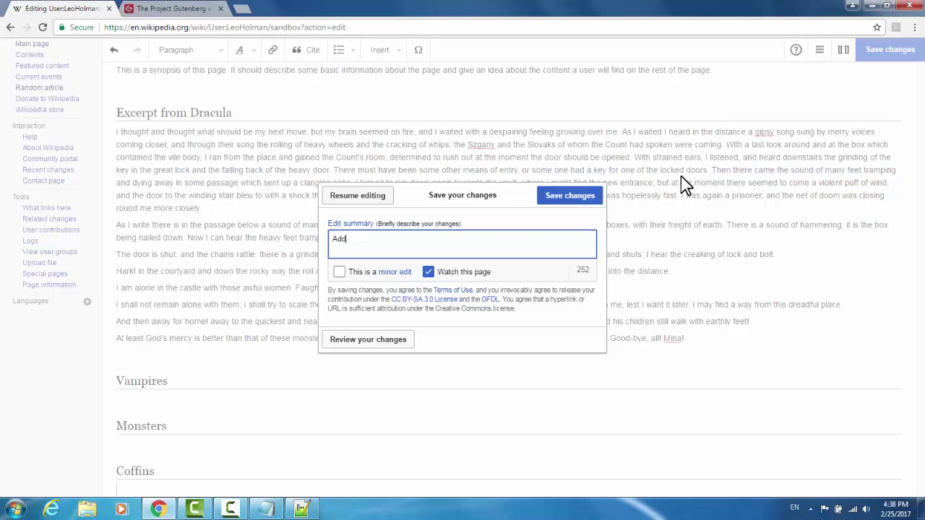
type("ed setting")
key("BackSpace")
key("BackSpace")
key("BackSpace")
key("BackSpace")
key("BackSpace")
type("ctions excerpt from d")
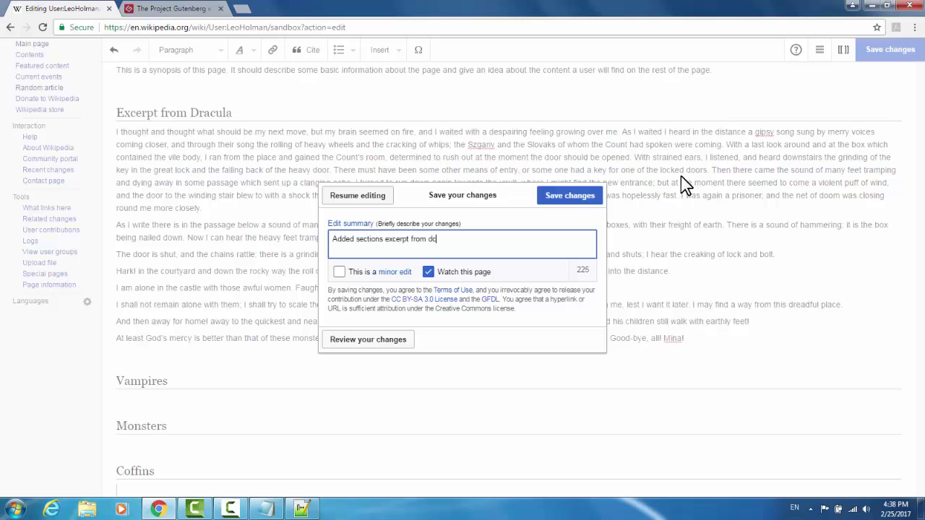
type("racula. ")
type("vampires and m")
key("BackSpace")
key("BackSpace")
key("BackSpace")
key("BackSpace")
key("BackSpace")
key("BackSpace")
type(", monsters and coffins")
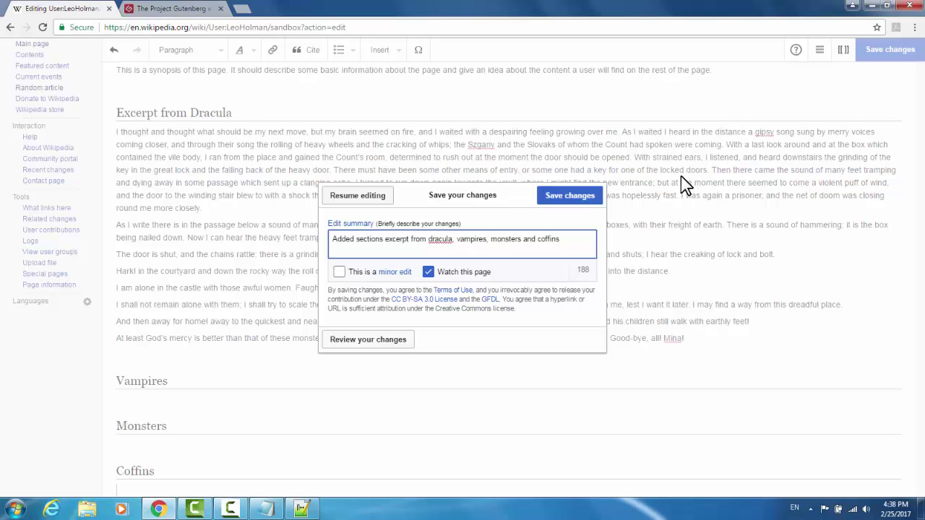
type(", added content to those section")
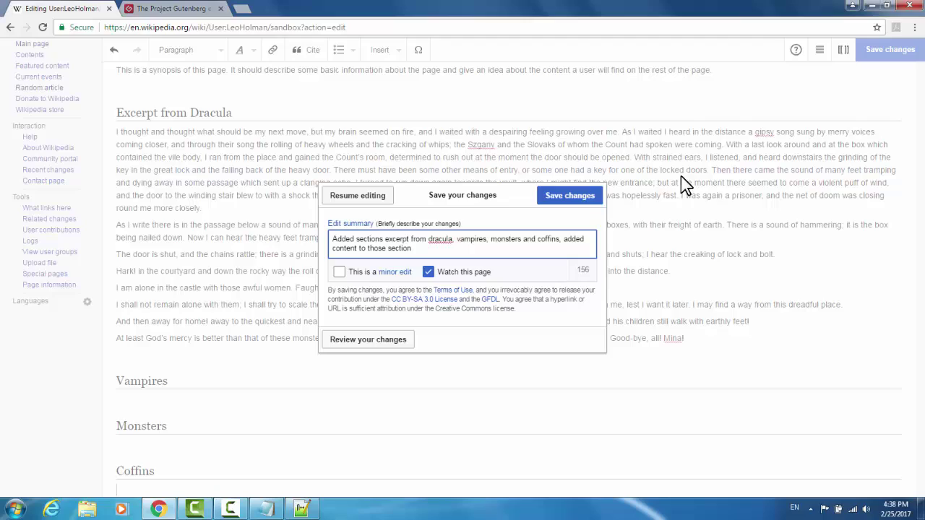
left_click(581, 195)
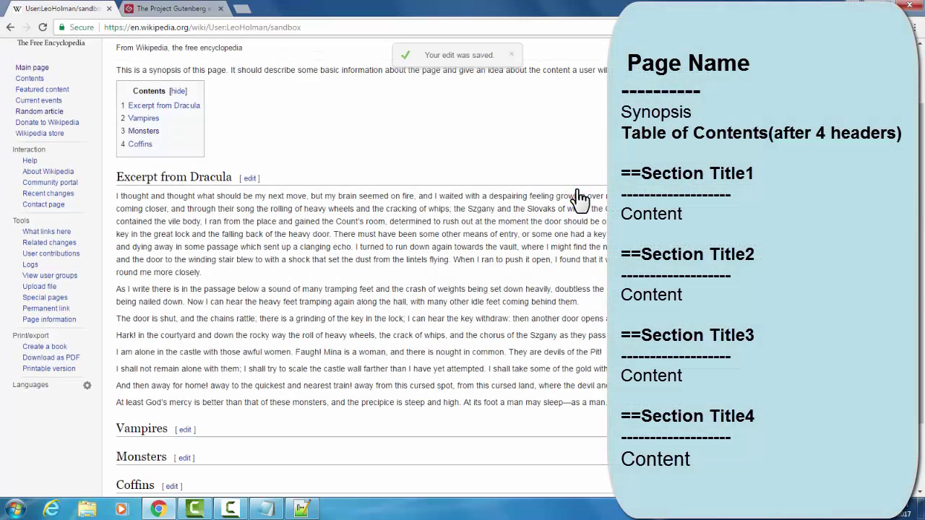
Jump to Coffins from the Contents box, then return to the top and reopen the sandbox for editing.
scroll(599, 200, "up", 2)
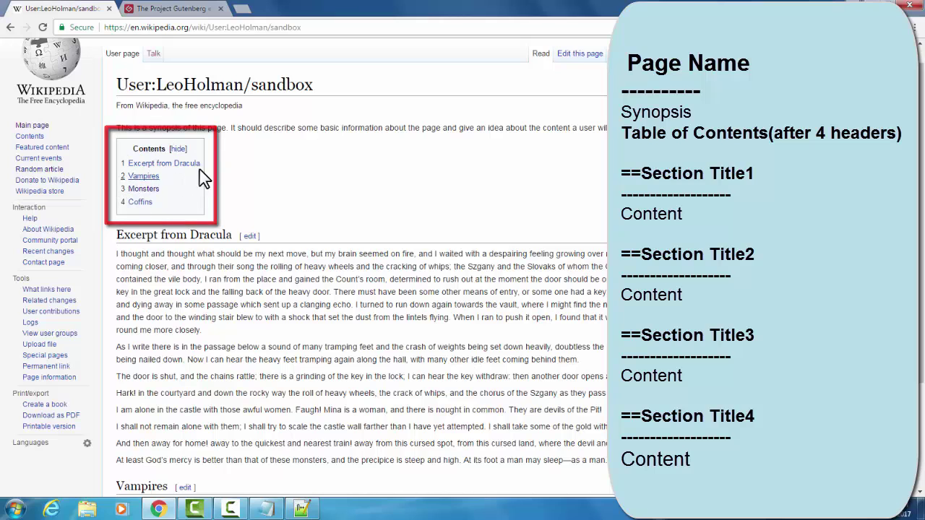
scroll(371, 171, "down", 1)
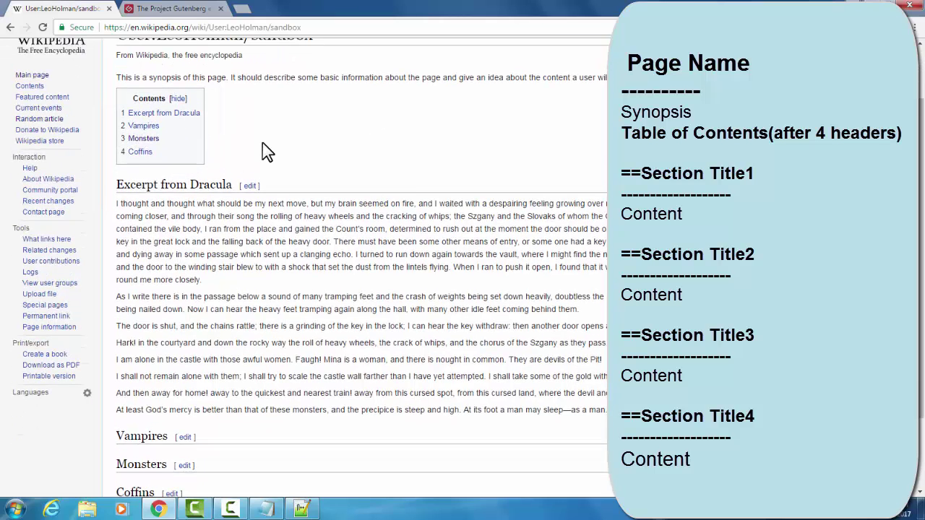
scroll(262, 150, "up", 1)
left_click(142, 202)
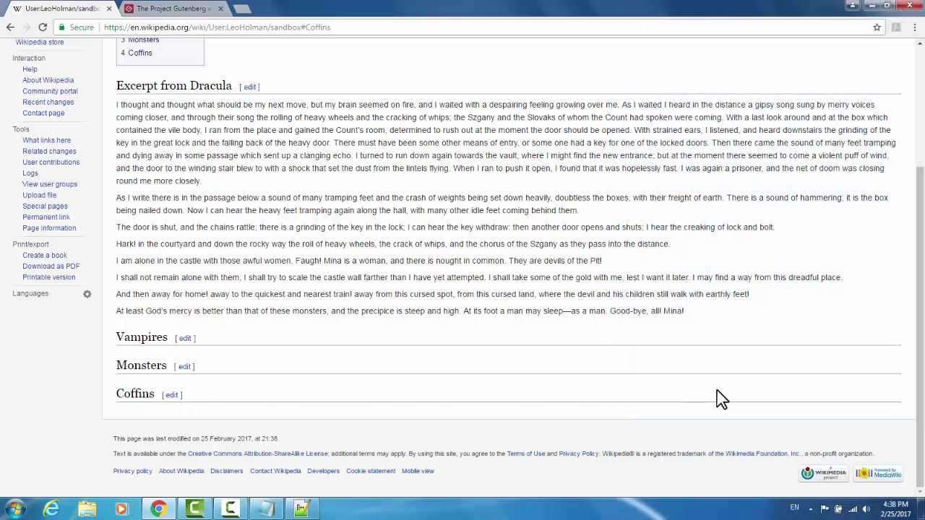
scroll(724, 372, "up", 2)
scroll(724, 372, "up", 2)
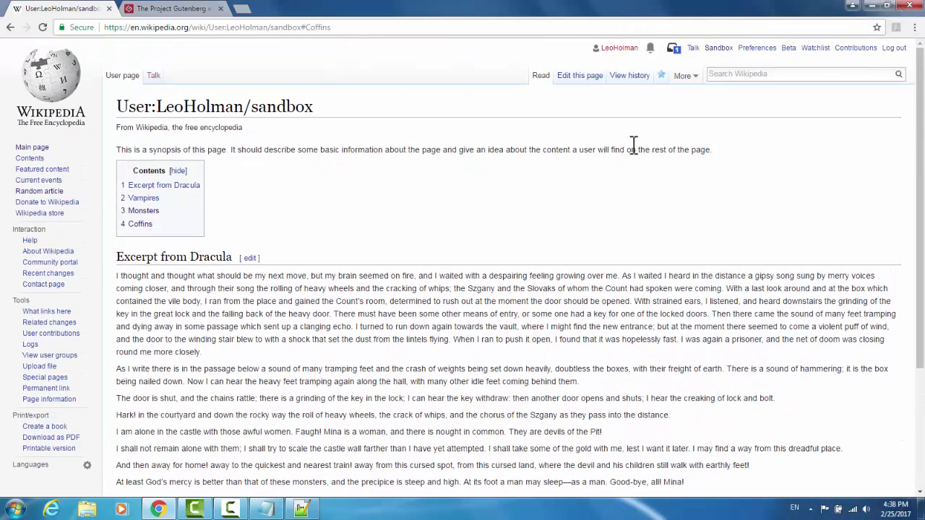
left_click(580, 75)
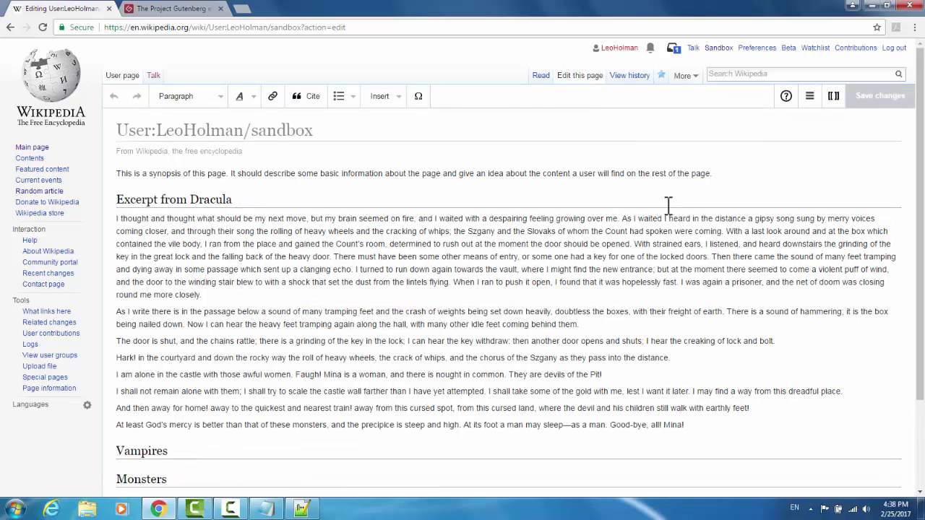
Write 'Dracula is a vampire.' in a new paragraph under the Vampires heading.
scroll(668, 208, "down", 2)
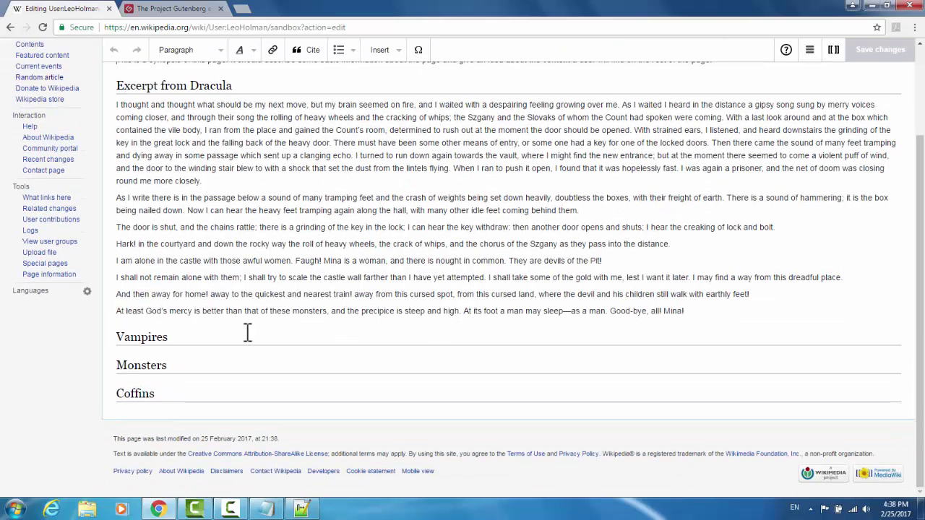
left_click(182, 354)
left_click(184, 337)
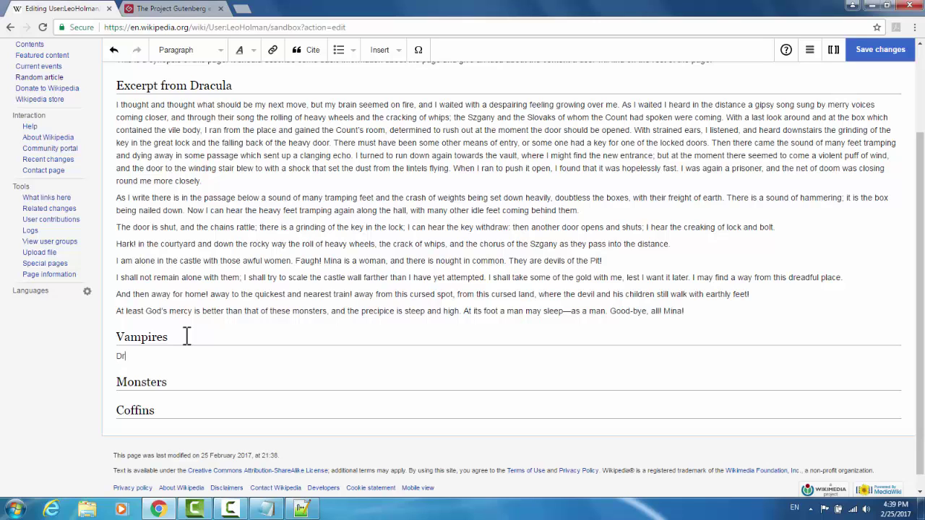
type("acula is a vampire.")
left_click_drag(162, 356, 194, 357)
left_click(196, 357)
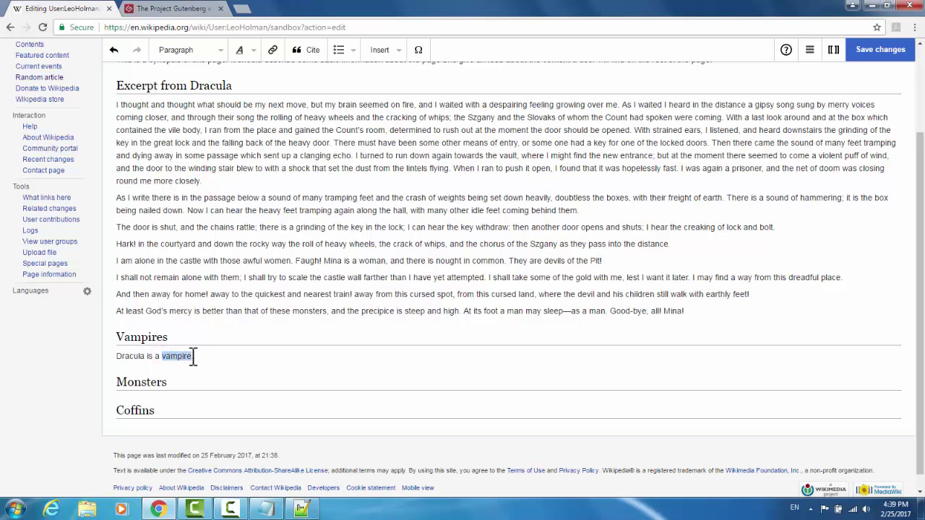
Link the selected word 'vampire' to the Vampire article.
left_click(274, 57)
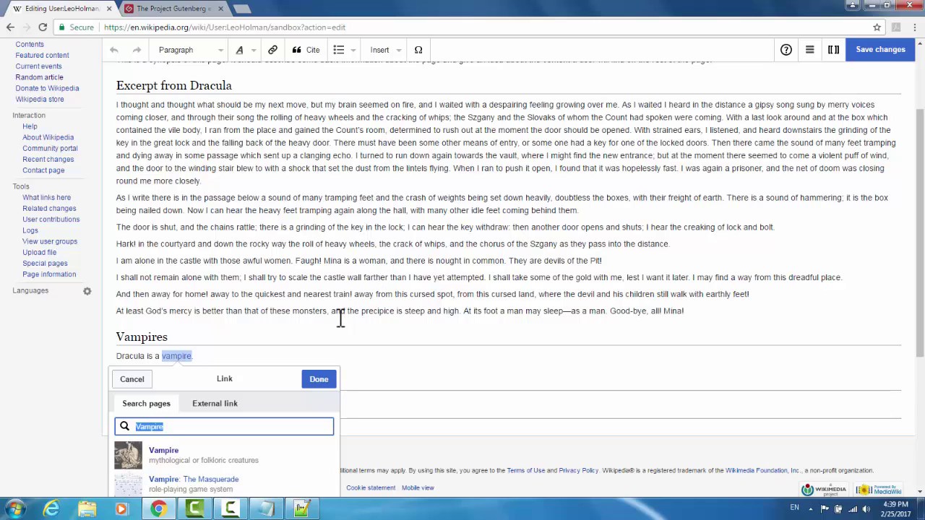
scroll(339, 319, "down", 2)
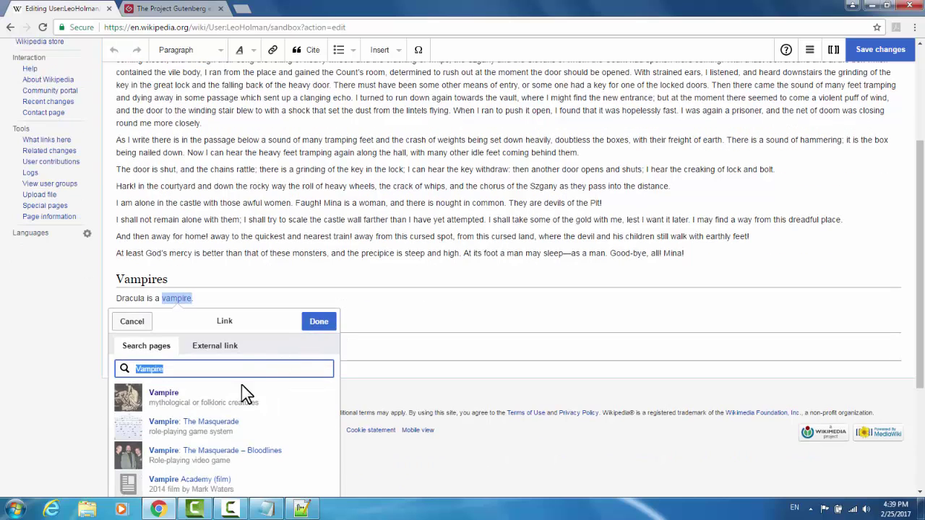
left_click(185, 399)
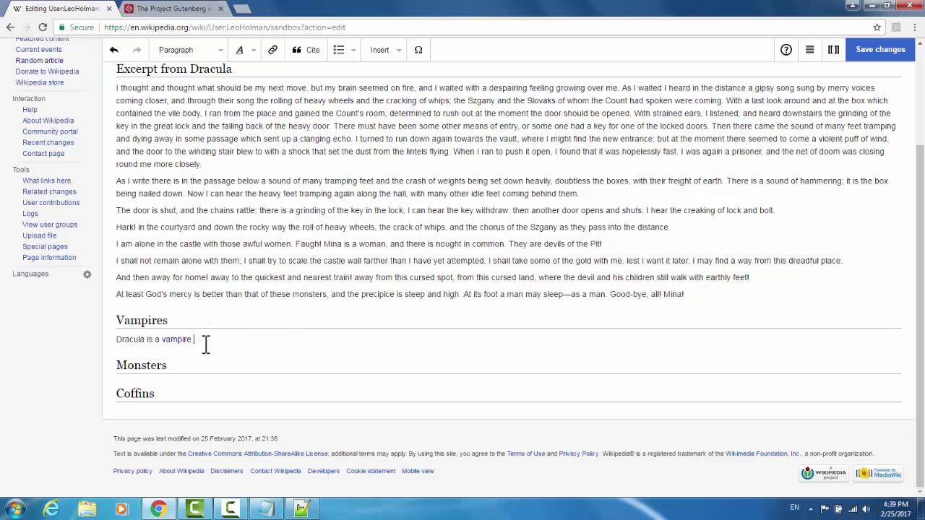
Open the vampire link in a new tab to confirm the Vampire article, then close it.
right_click(181, 339)
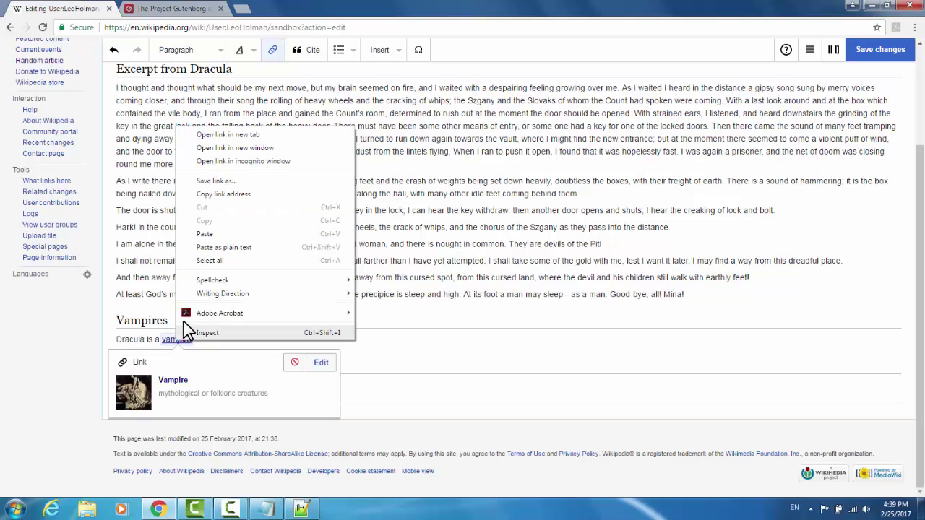
left_click(217, 135)
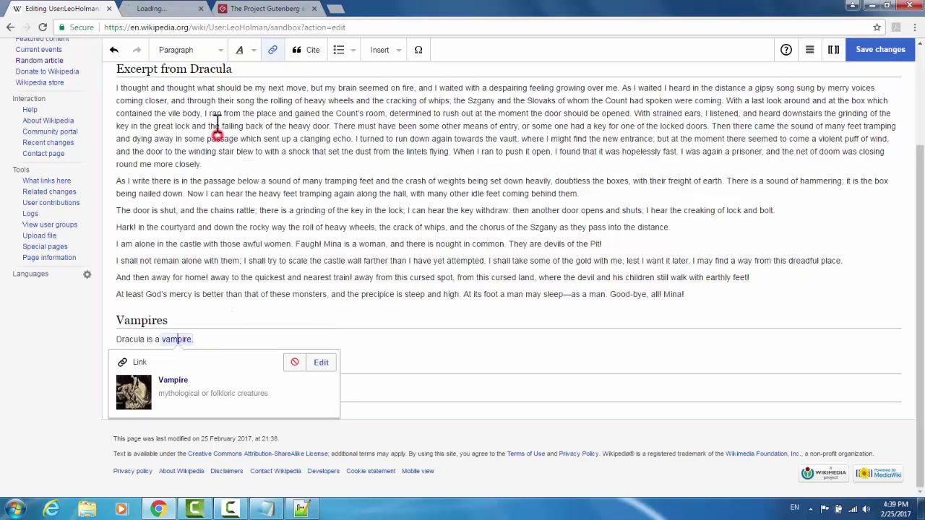
left_click(179, 10)
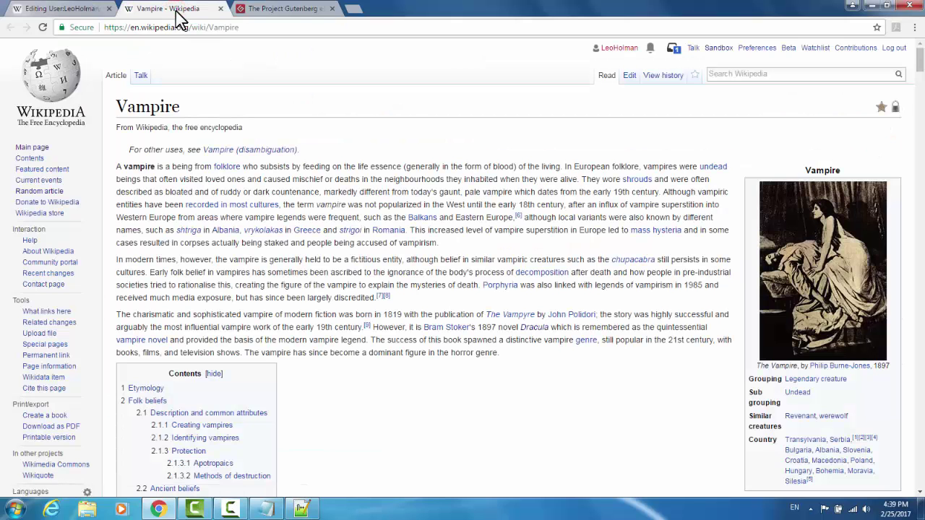
left_click(221, 9)
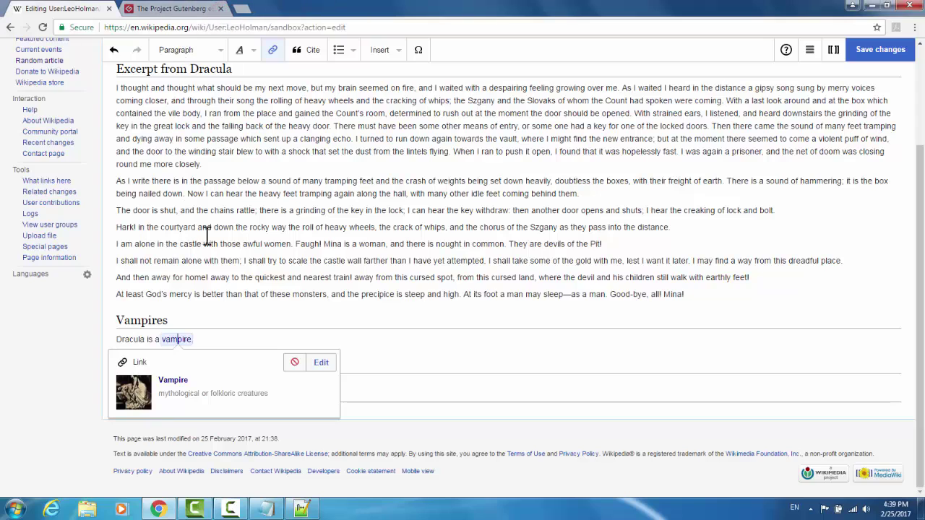
left_click(233, 313)
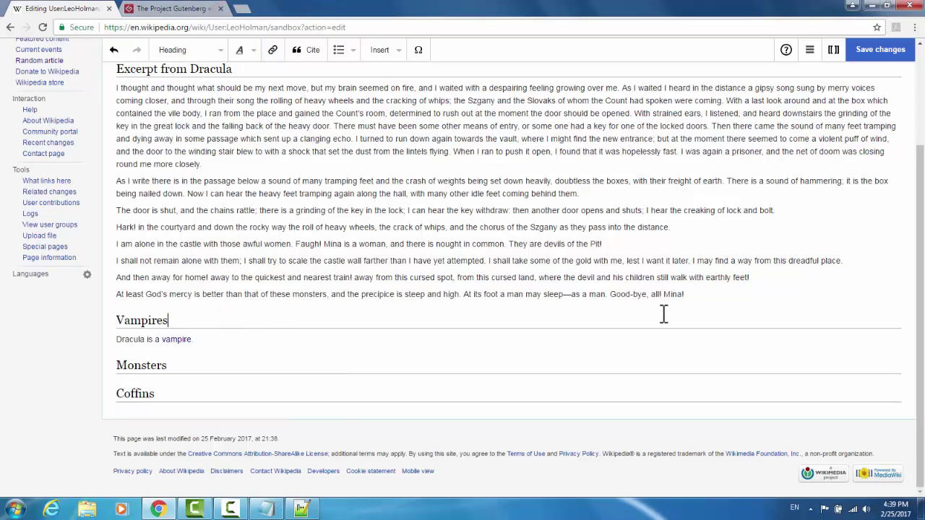
Place the cursor after 'Mina!' and start a new citation with Cite.
left_click(690, 299)
left_click(307, 56)
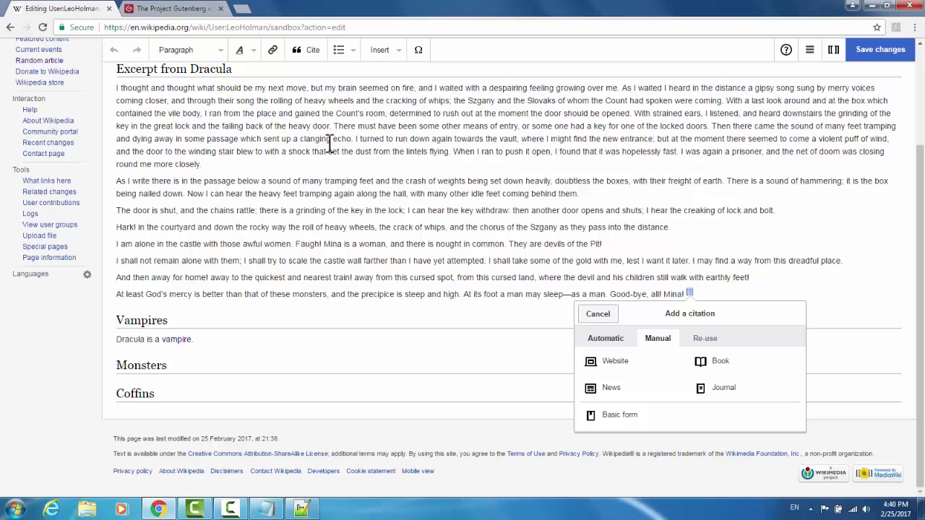
Choose the Website citation type and paste the Project Gutenberg Dracula URL.
left_click(611, 367)
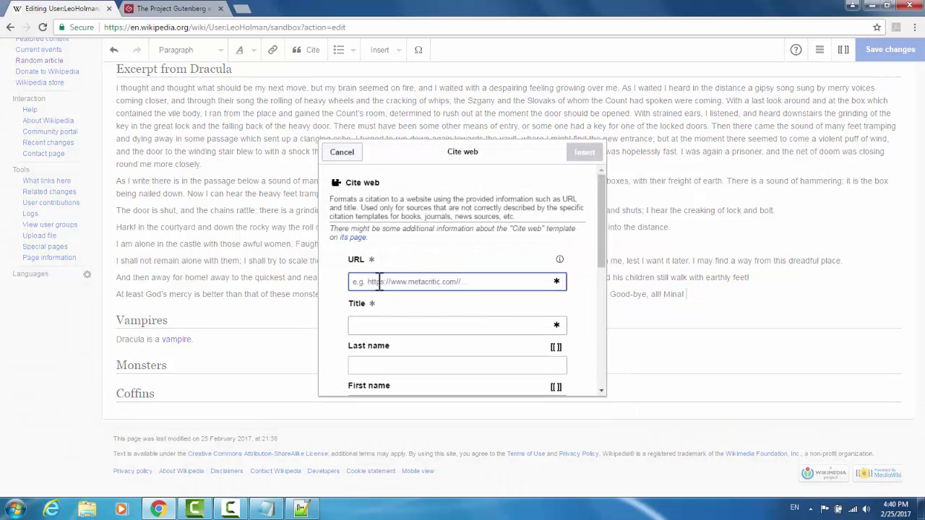
left_click(168, 10)
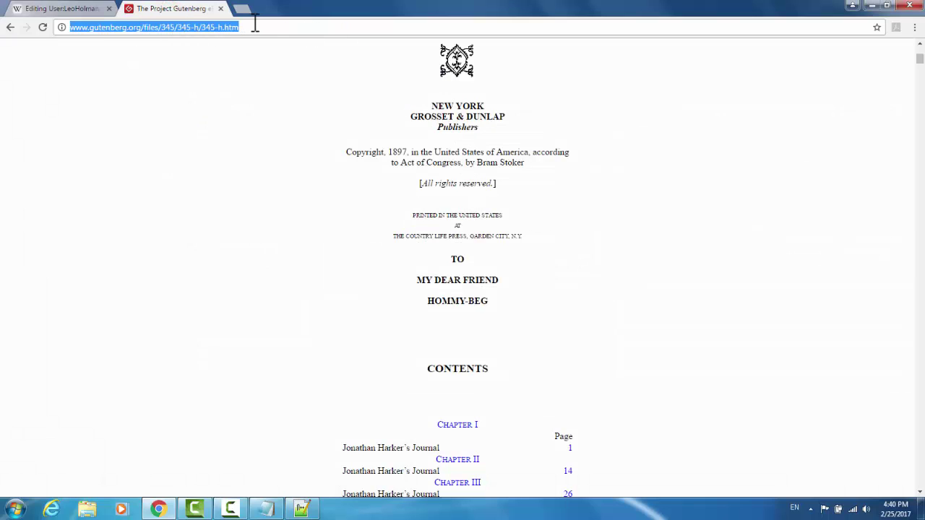
right_click(220, 34)
left_click(242, 72)
left_click(58, 9)
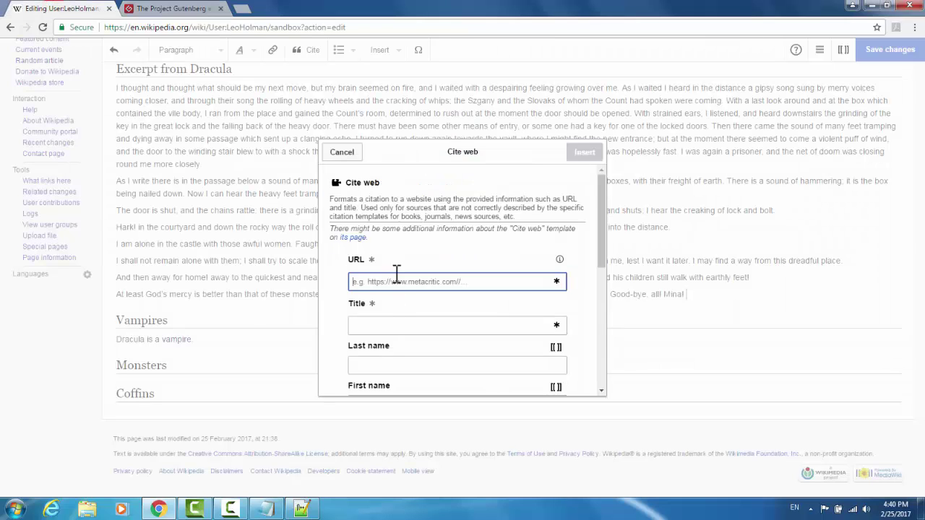
key("ctrl+v")
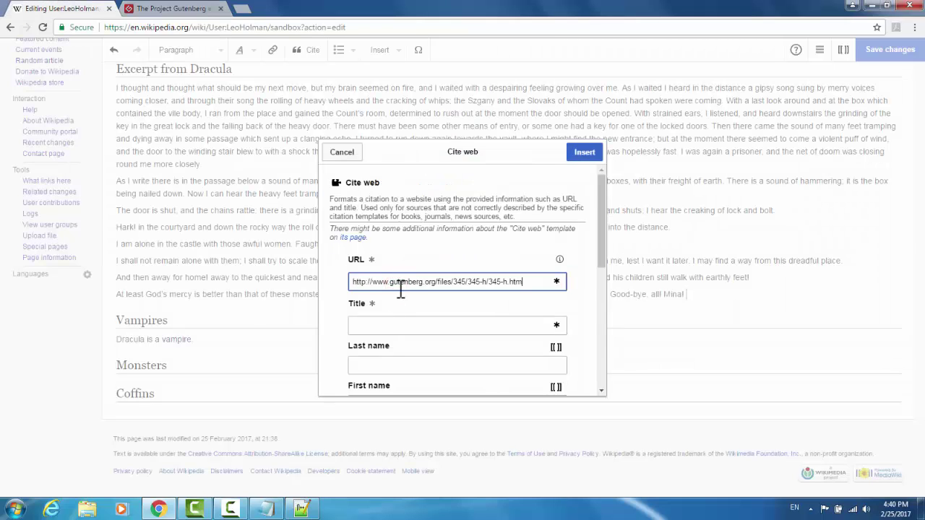
Fill in the title Dracula and author Stoker, Bram.
scroll(400, 291, "down", 1)
left_click(386, 266)
type("Dracula")
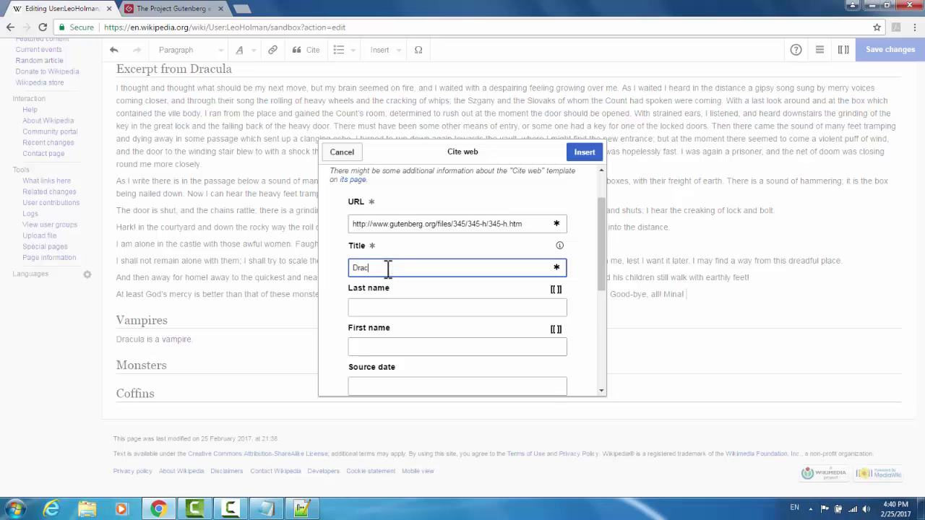
left_click(396, 307)
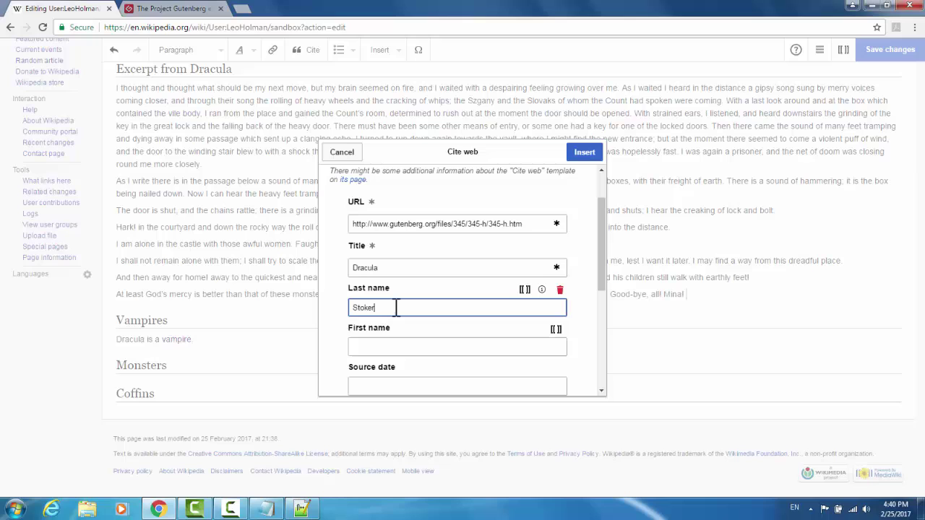
left_click(396, 351)
type("Bram")
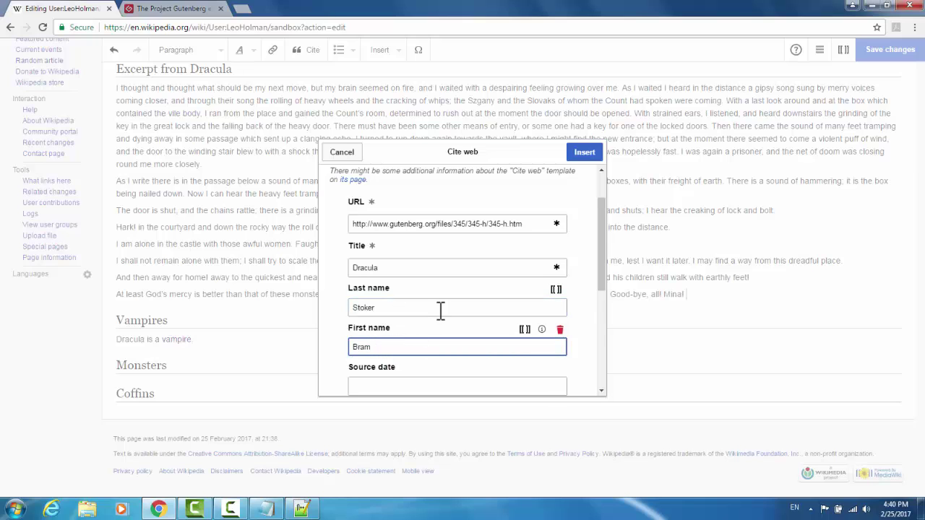
Add source date 1897, website Gutenberg and access date 2/25/17, then insert the citation.
scroll(429, 312, "down", 1)
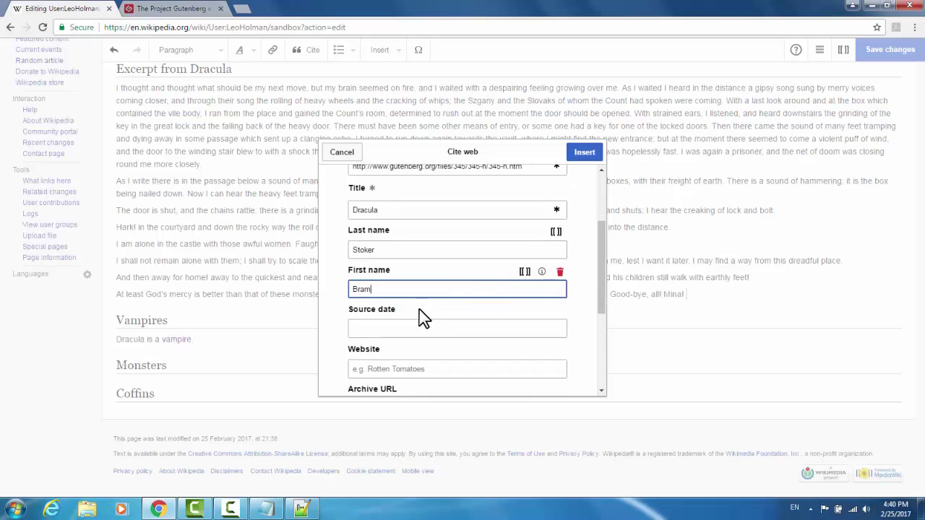
left_click(413, 330)
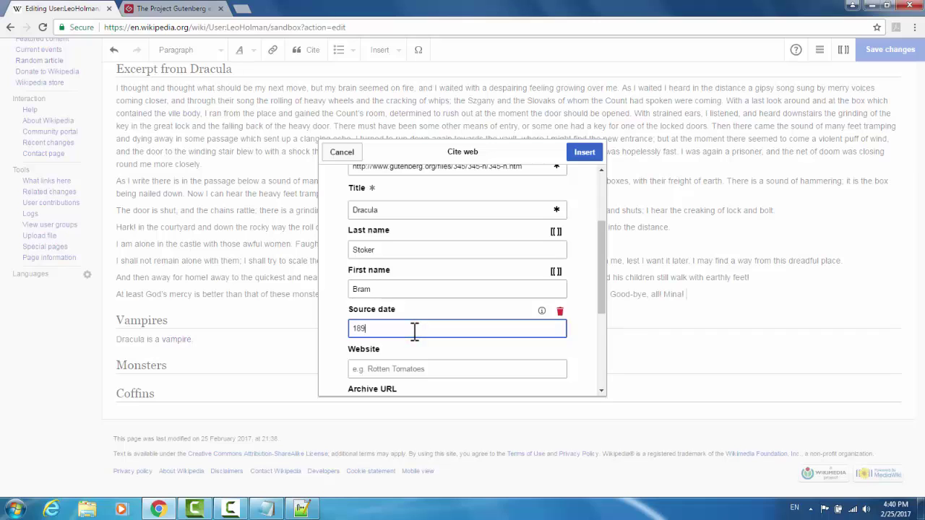
type("1897")
scroll(417, 322, "down", 1)
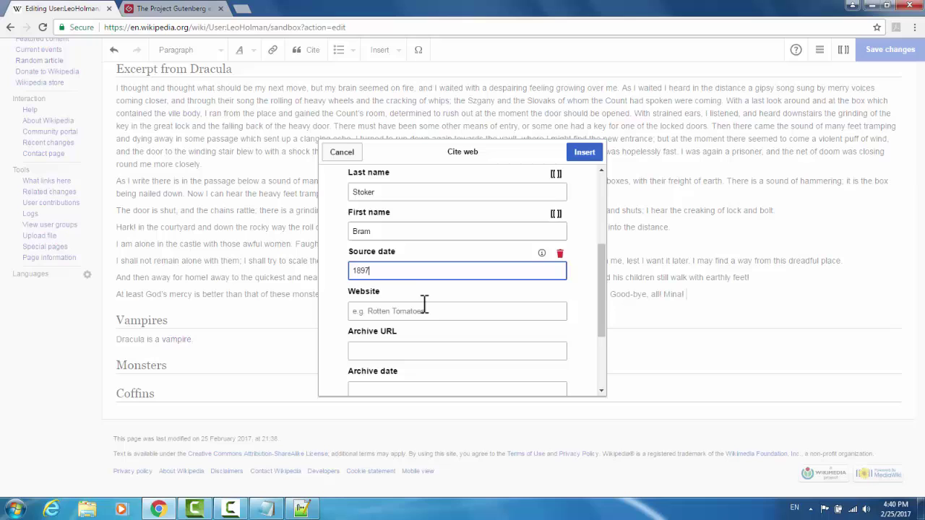
left_click(424, 307)
type("Gutenberg")
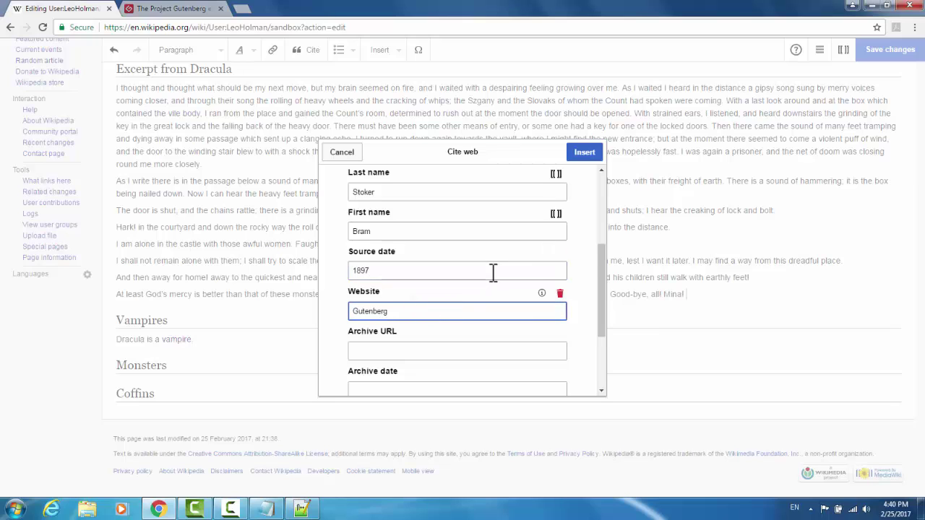
scroll(492, 270, "down", 2)
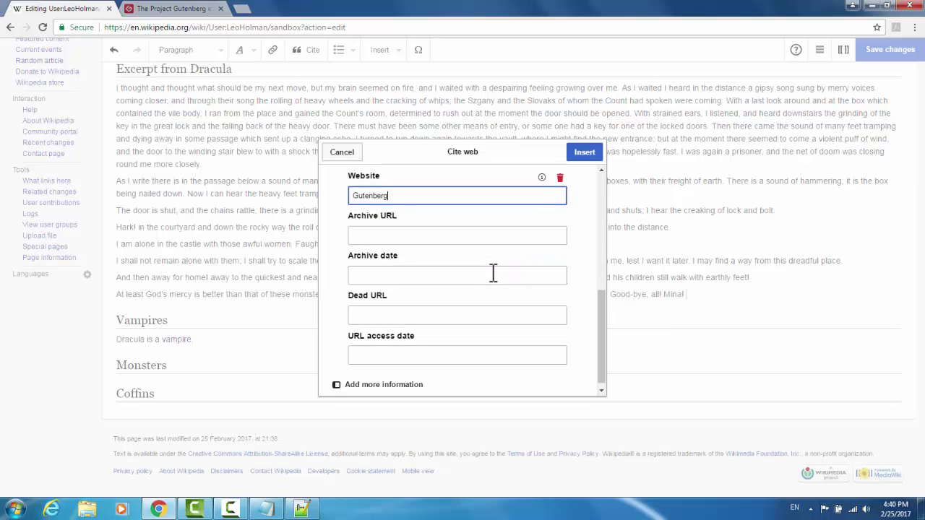
left_click(454, 356)
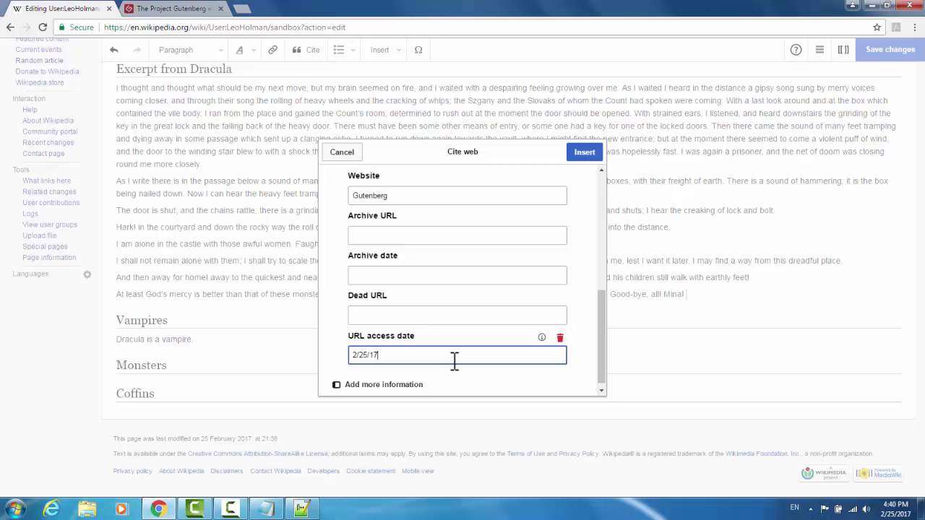
left_click(584, 155)
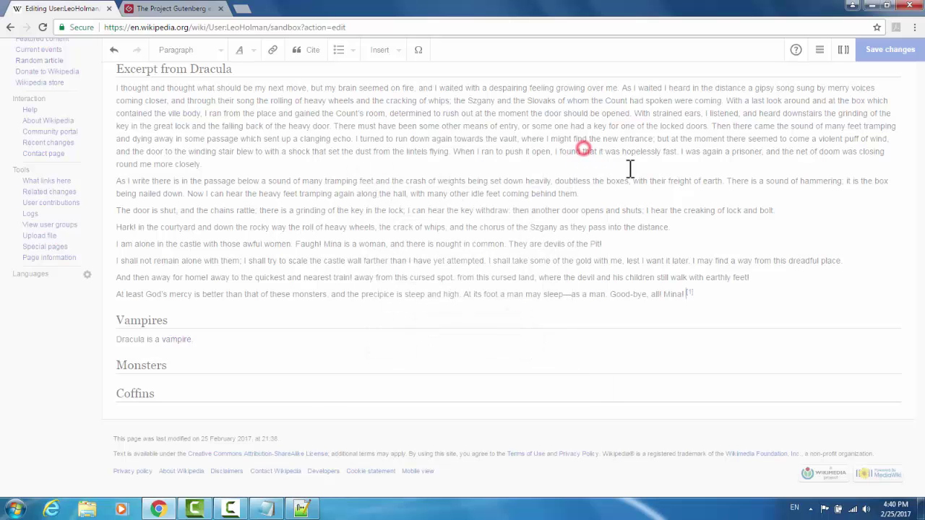
Dismiss the citation preview and review the details of citation [1].
left_click(771, 278)
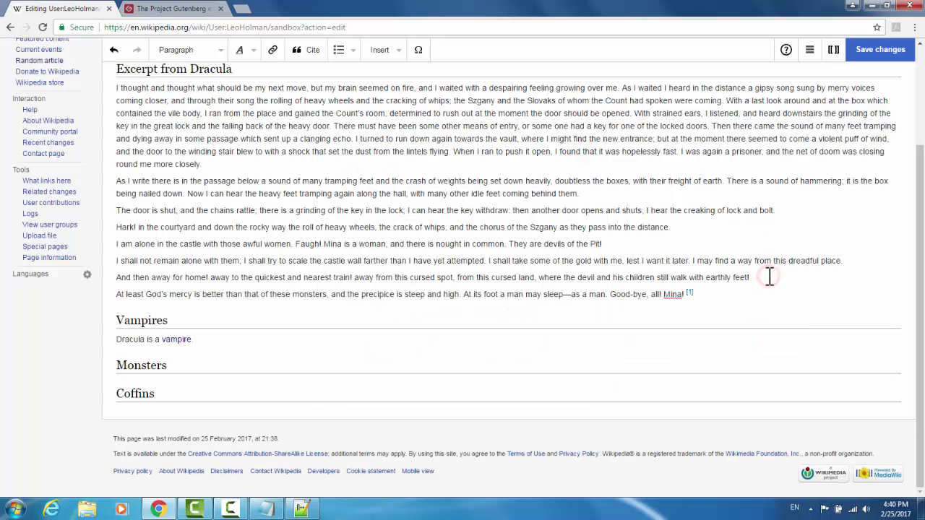
left_click(690, 295)
left_click(705, 289)
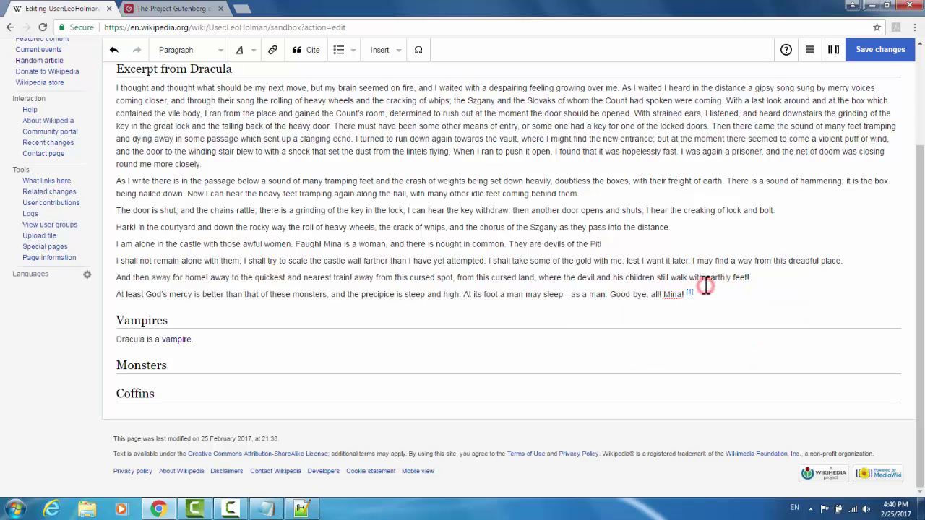
Start a new level-2 heading reading 'Refence' on a new line below Coffins.
left_click(160, 390)
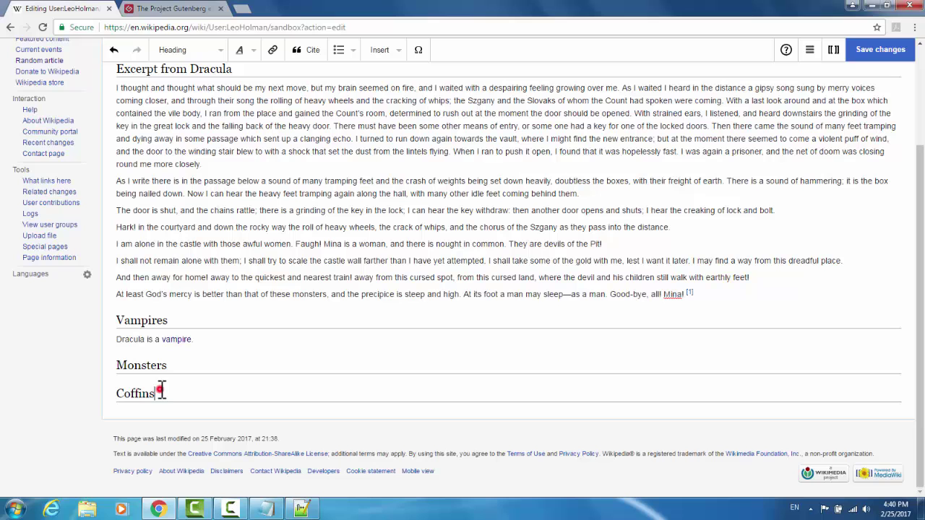
key("Return")
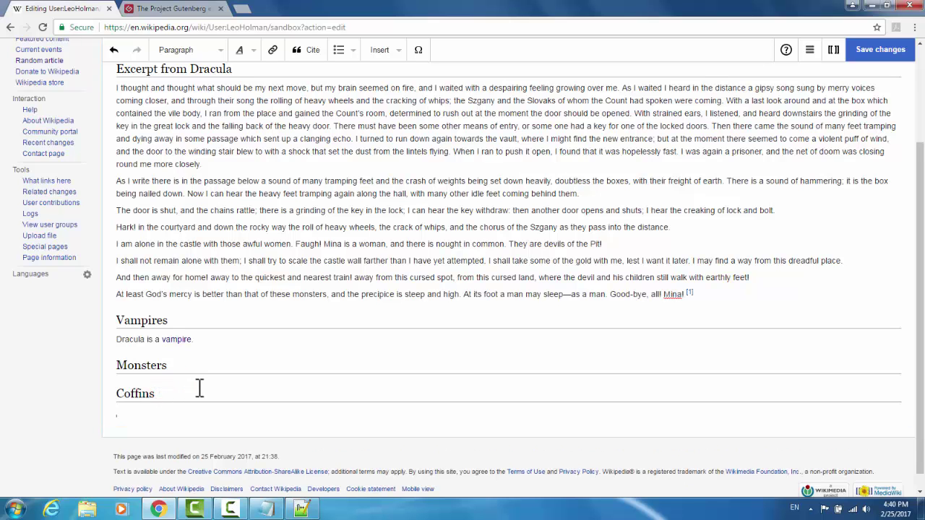
type("==Refen")
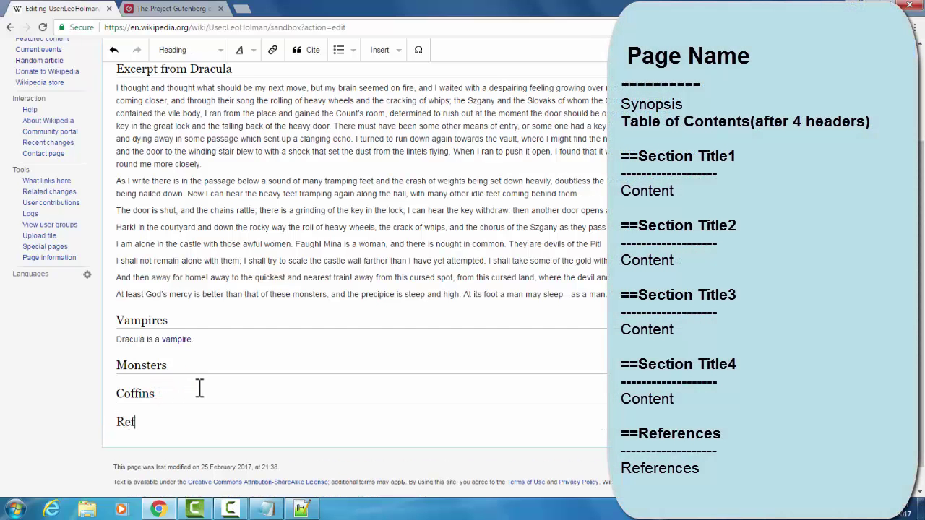
type("ces")
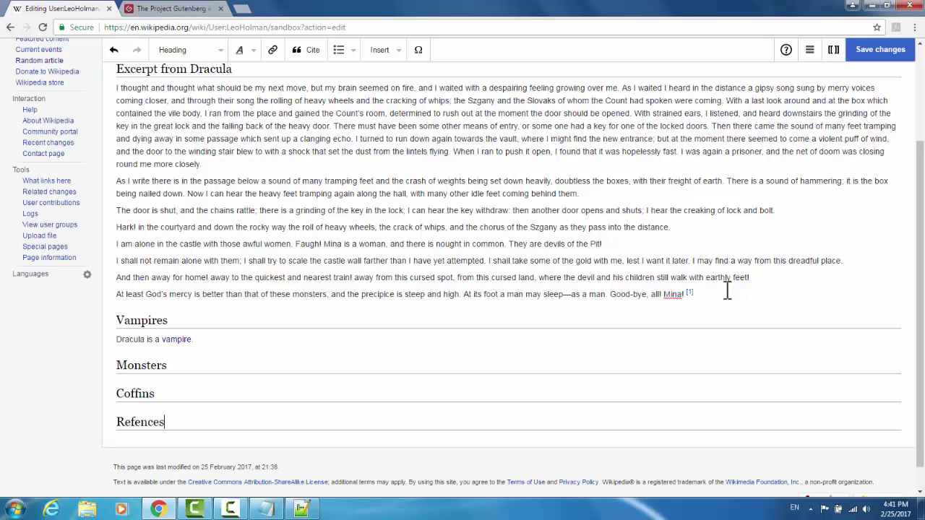
Publish the sandbox edits with the edit summary 'Added reference'.
left_click(876, 55)
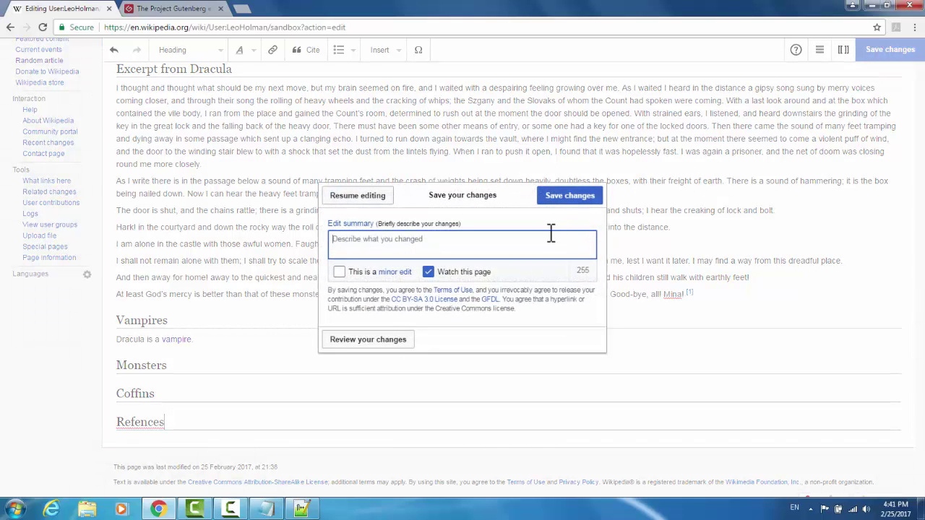
left_click(551, 233)
type("Added ")
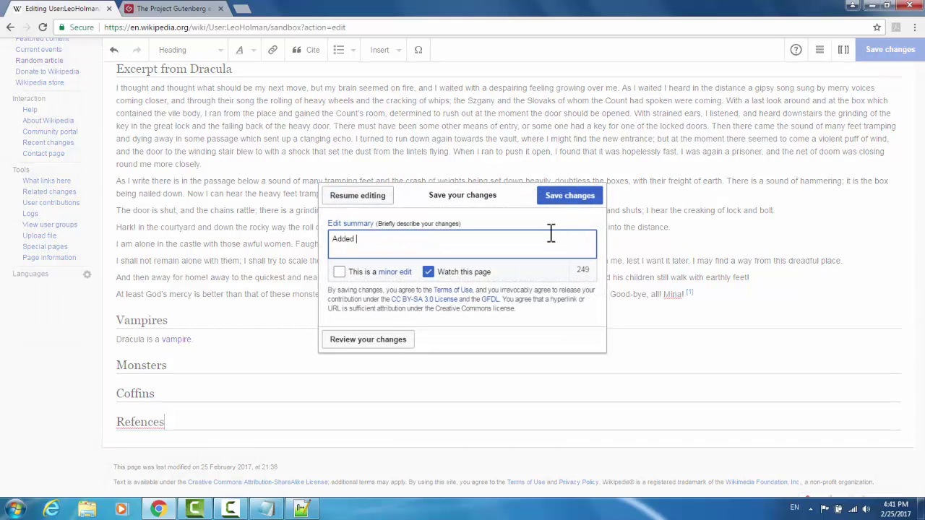
type("reference")
left_click(582, 198)
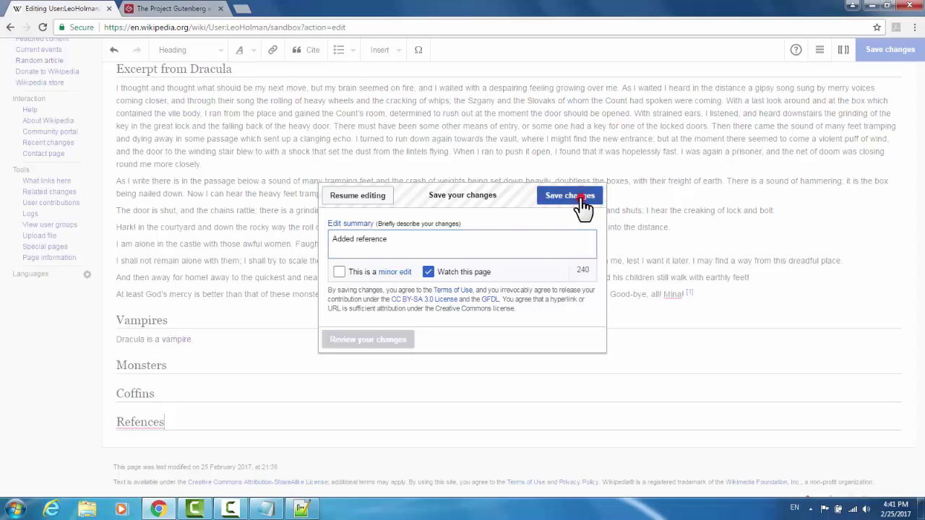
scroll(586, 194, "down", 5)
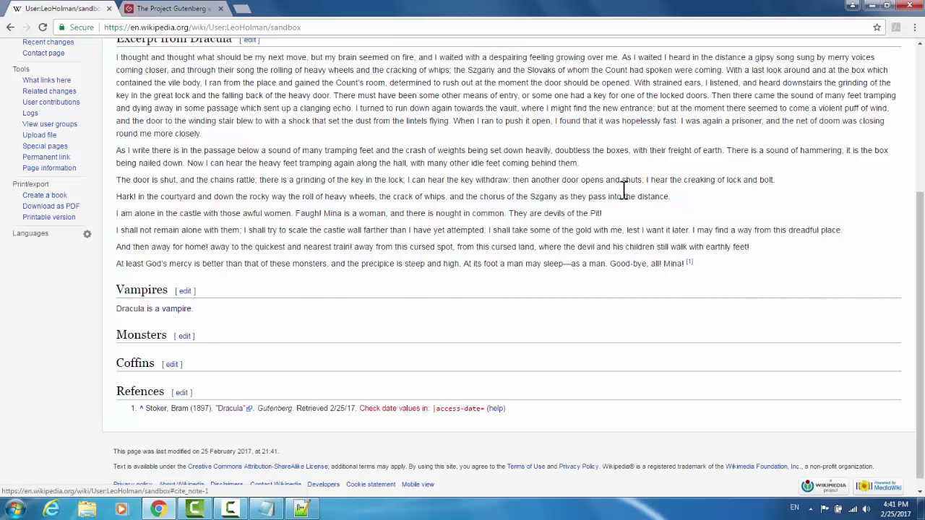
scroll(466, 239, "down", 1)
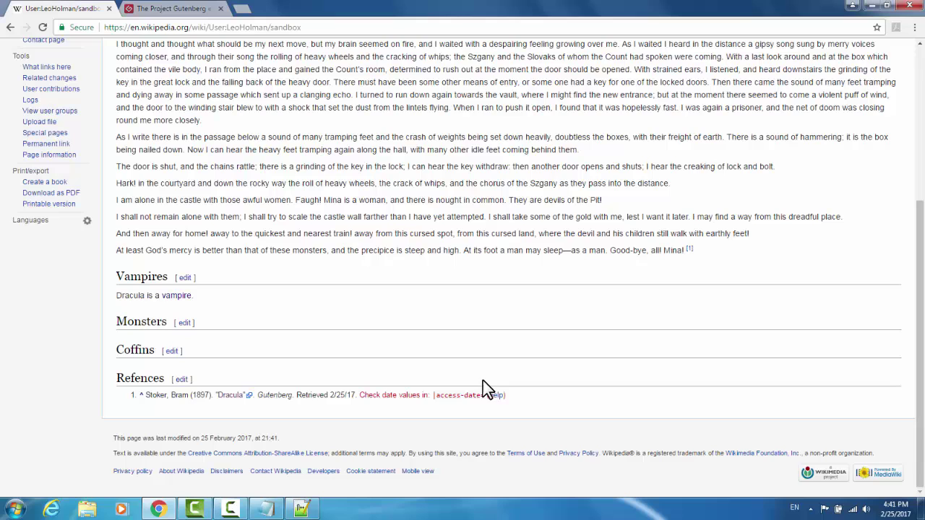
scroll(599, 381, "up", 3)
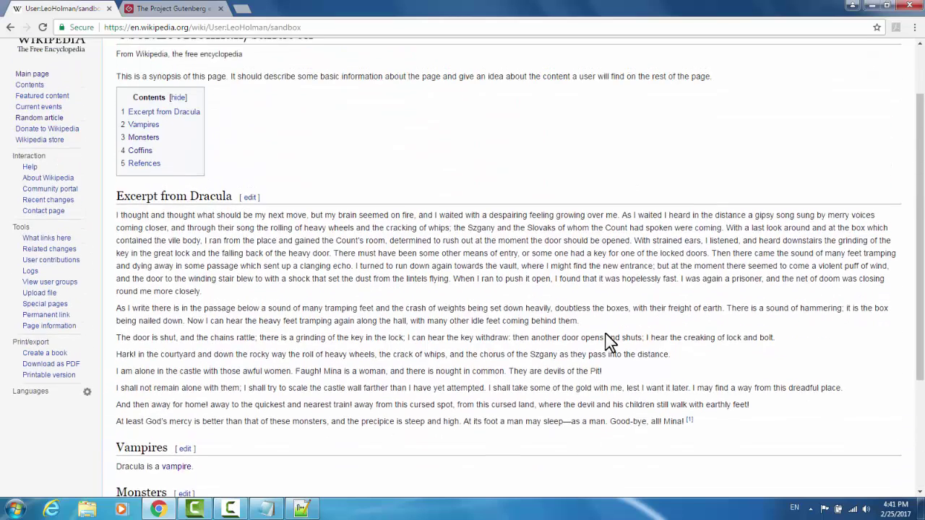
scroll(611, 343, "up", 2)
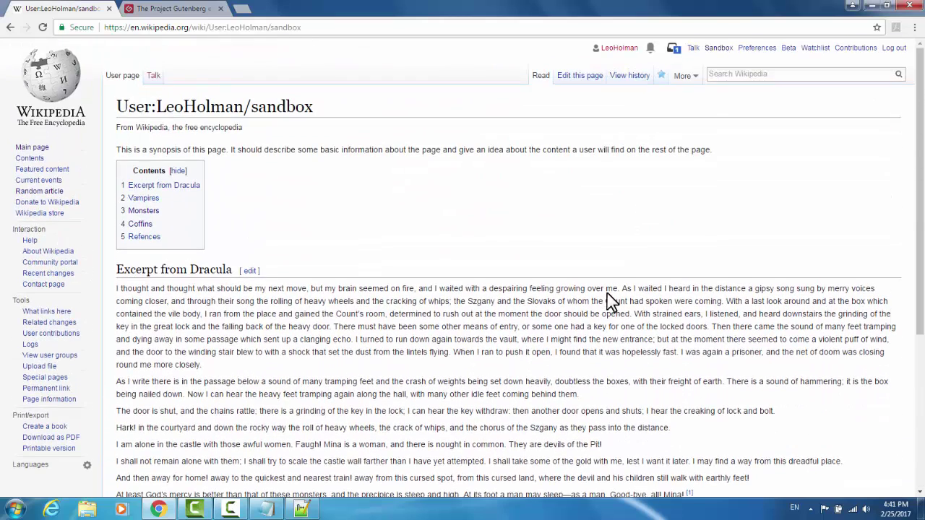